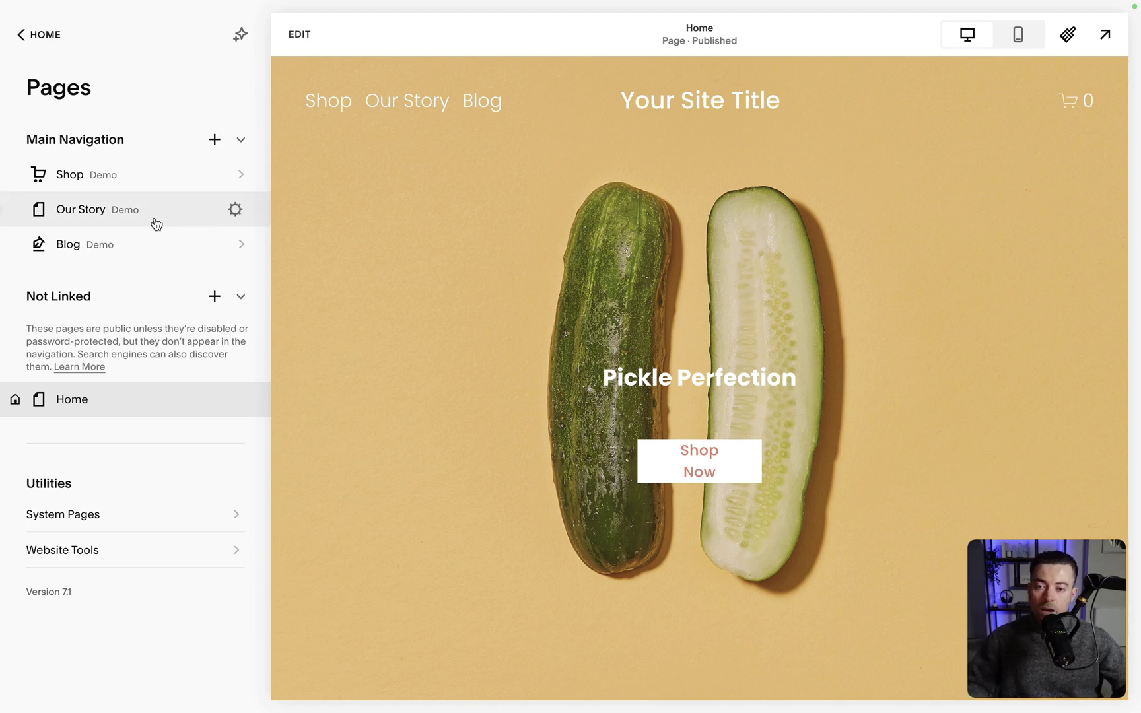
Step: Add a Contact page from the 'Let's work together' contact layout to the Main Navigation
left_click(215, 139)
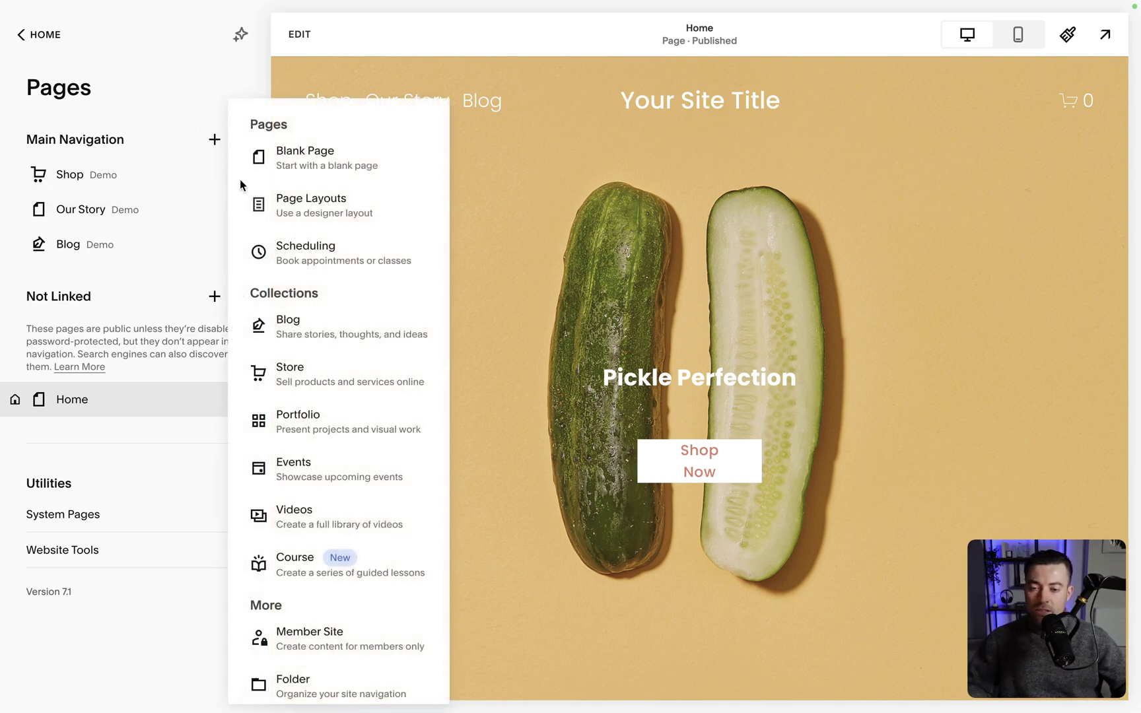
left_click(323, 218)
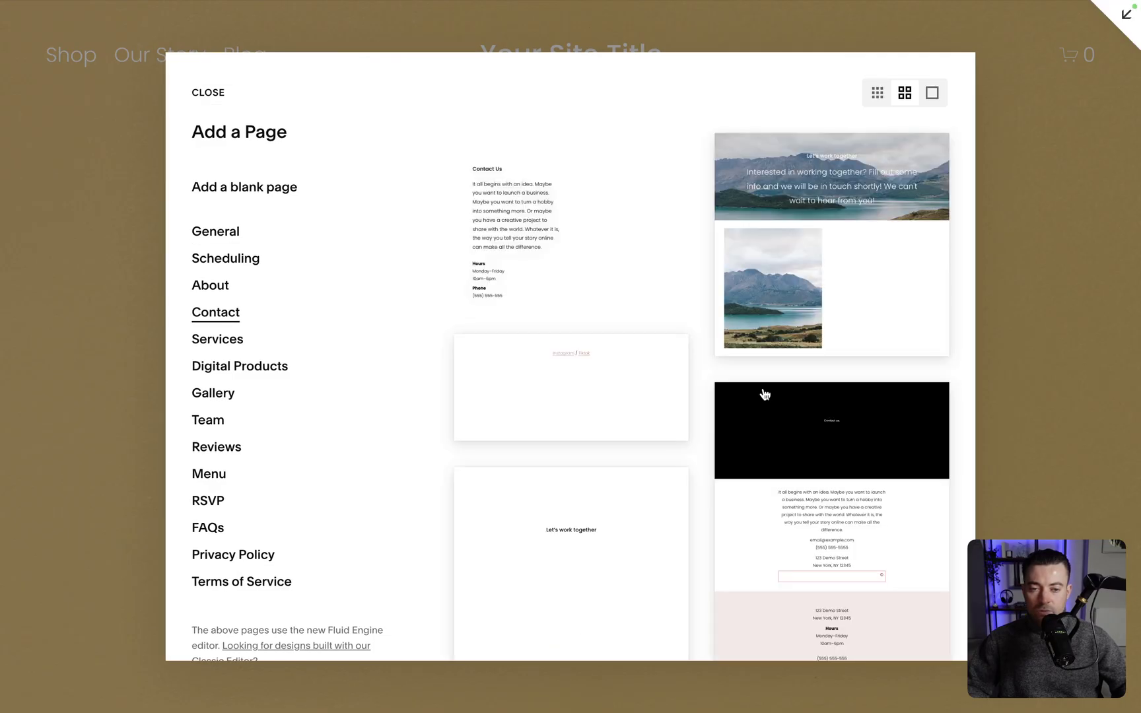
scroll(590, 414, "down", 6)
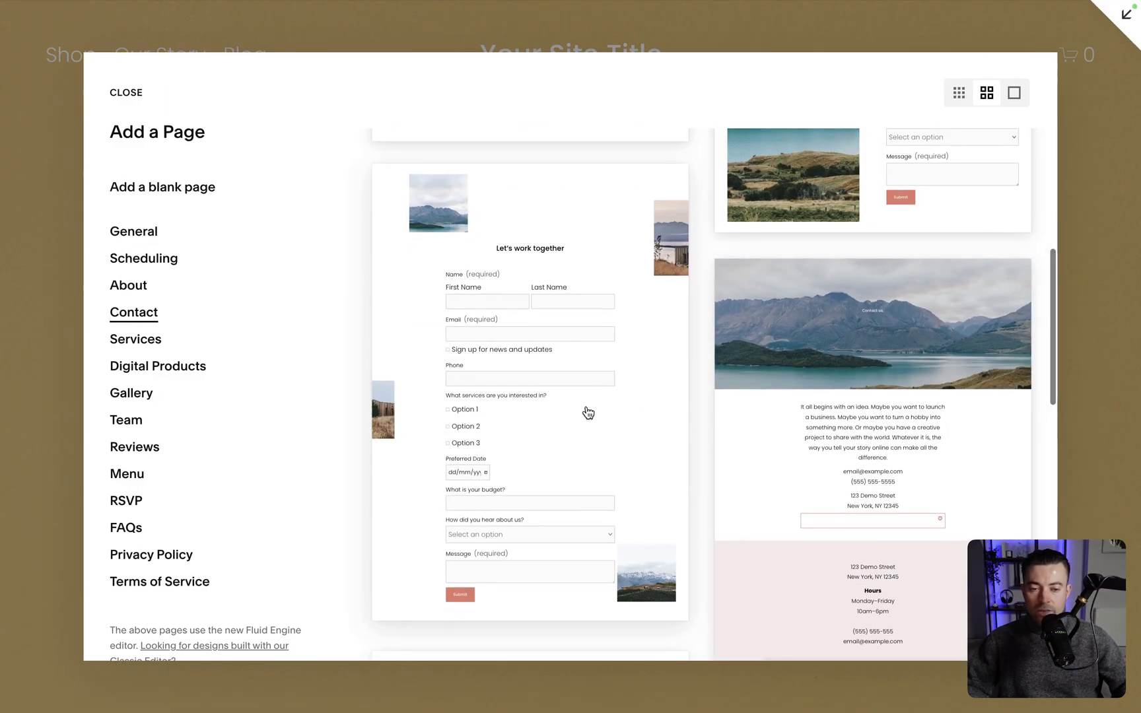
left_click(588, 412)
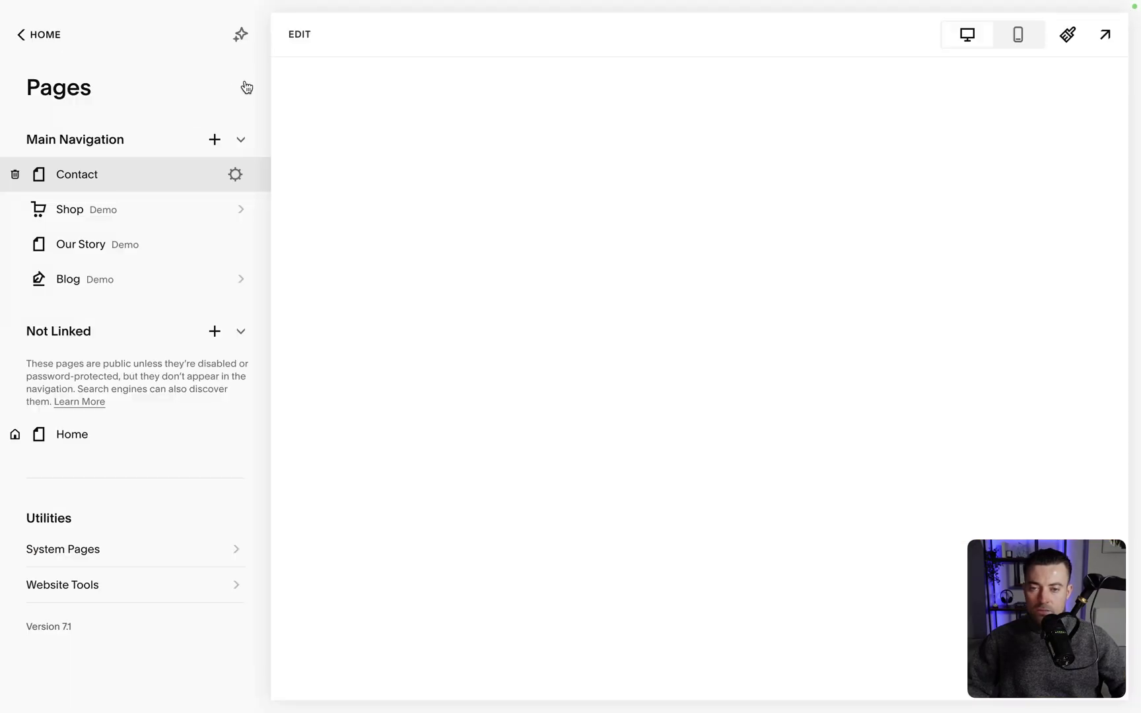
Step: Edit the Contact page and bring up the contact form block's settings beside it
left_click(301, 37)
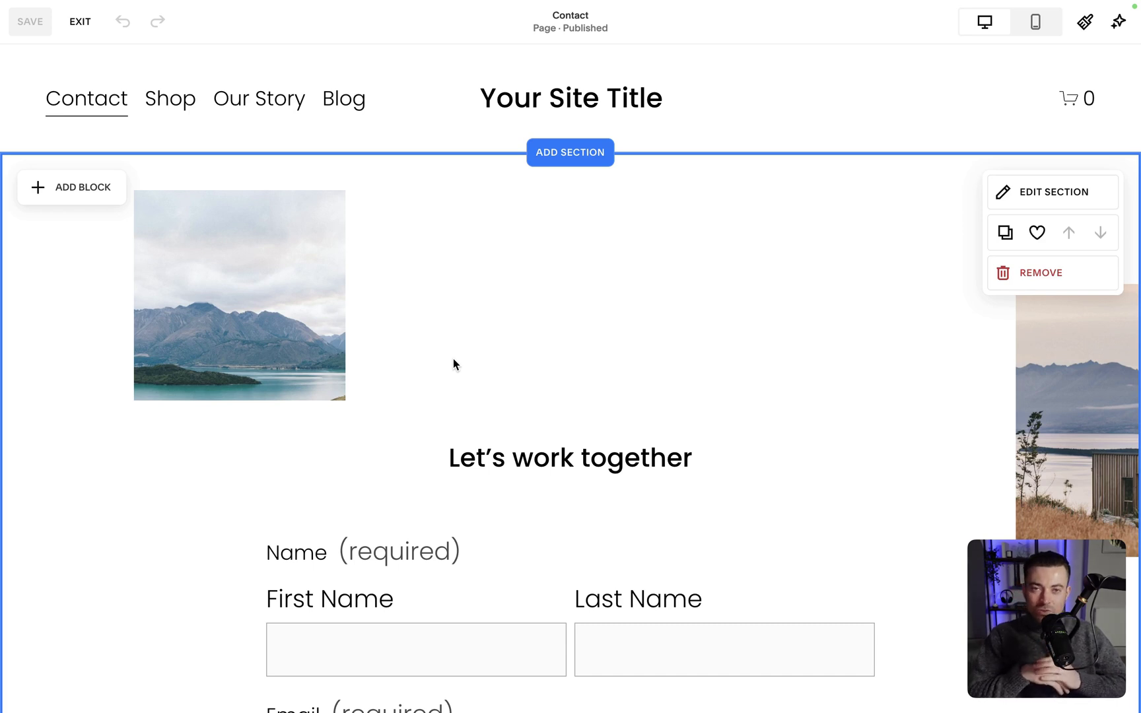
scroll(453, 362, "down", 5)
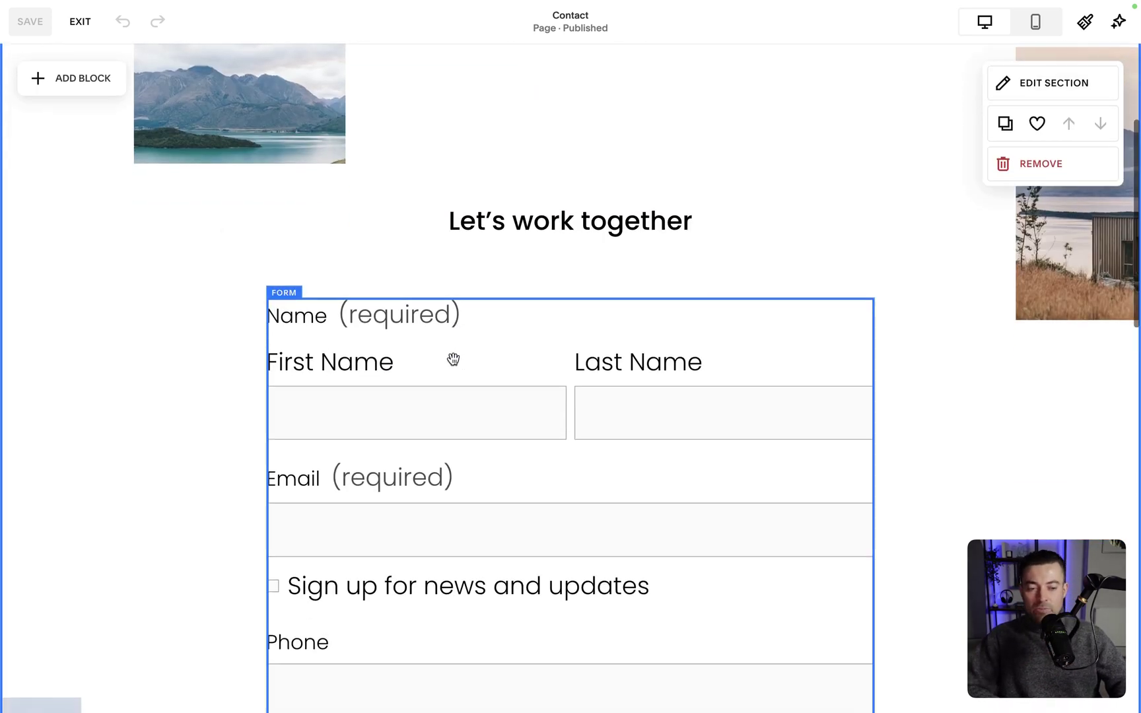
double_click(453, 360)
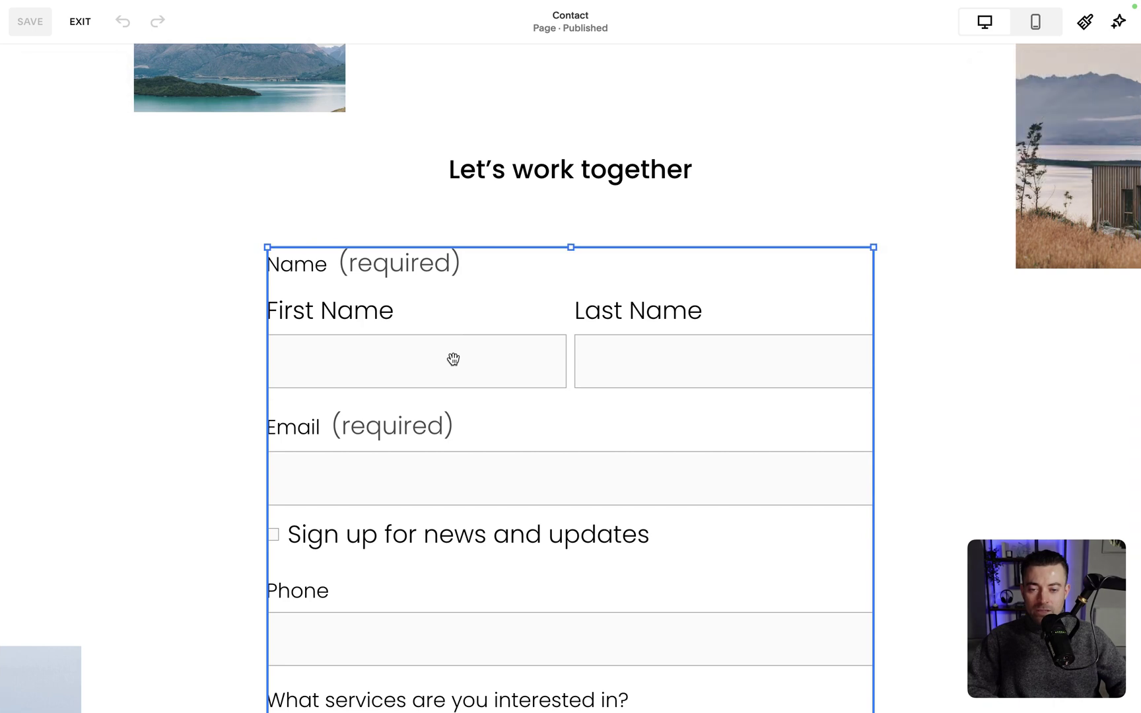
left_click_drag(1062, 270, 1014, 120)
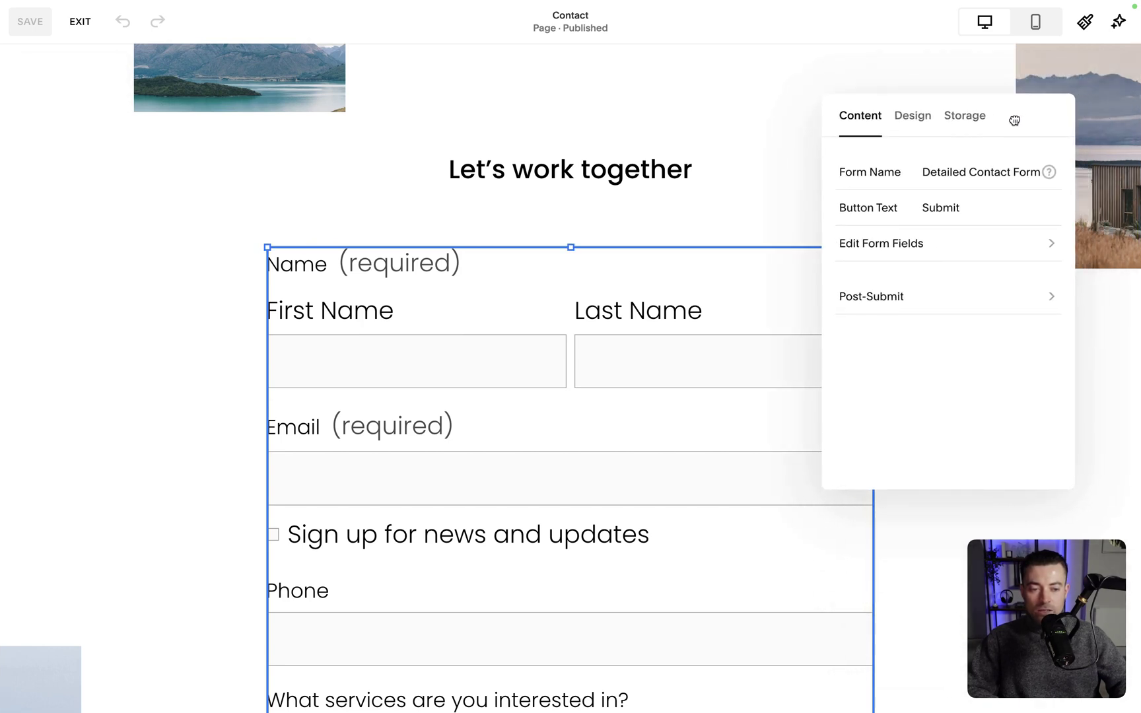
Step: Try the rounded pink-filled and the outlined square-checkbox form styles on the contact form
left_click(926, 132)
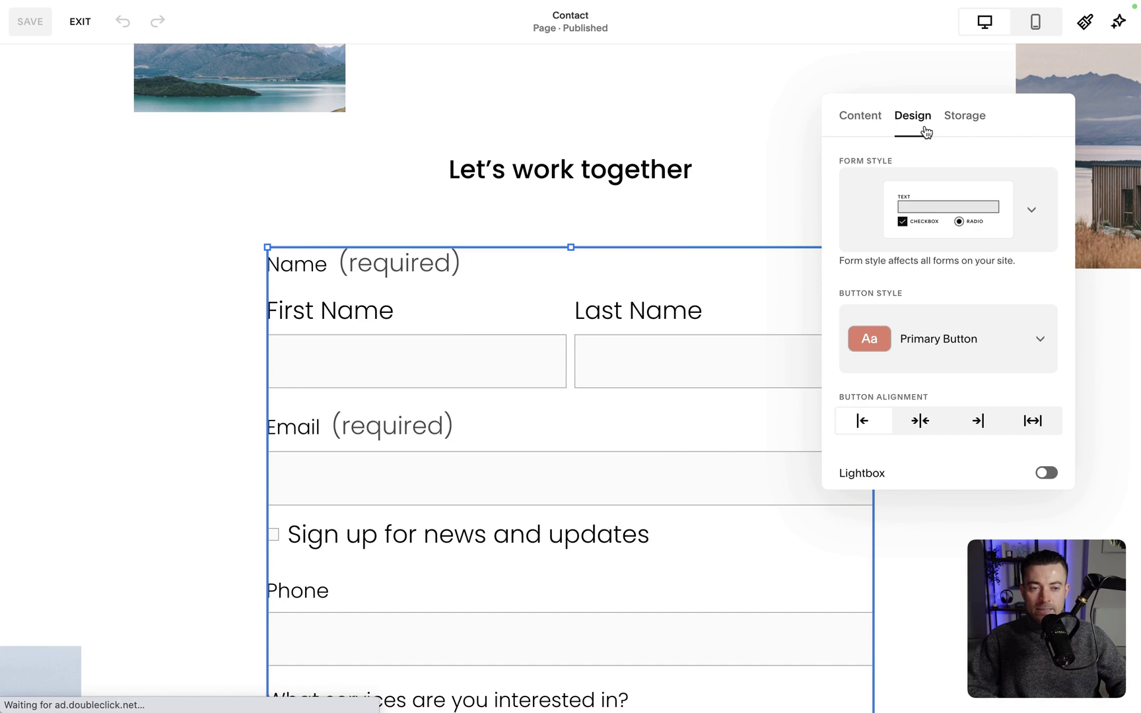
left_click(926, 216)
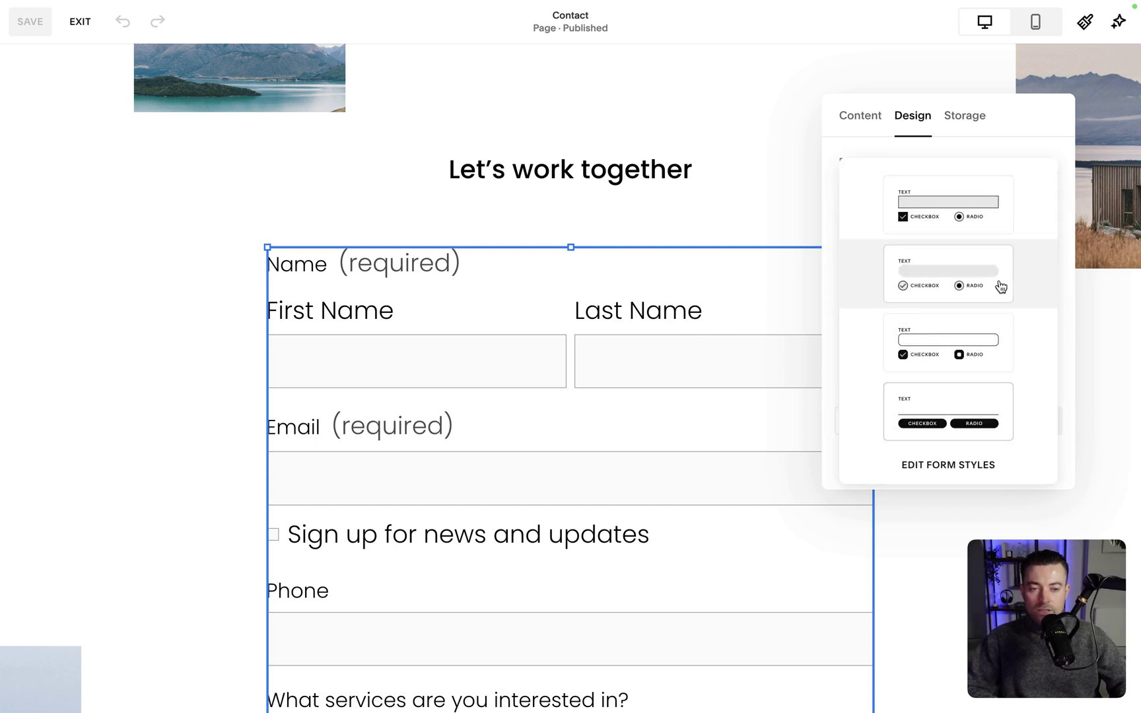
left_click(976, 282)
scroll(580, 386, "down", 5)
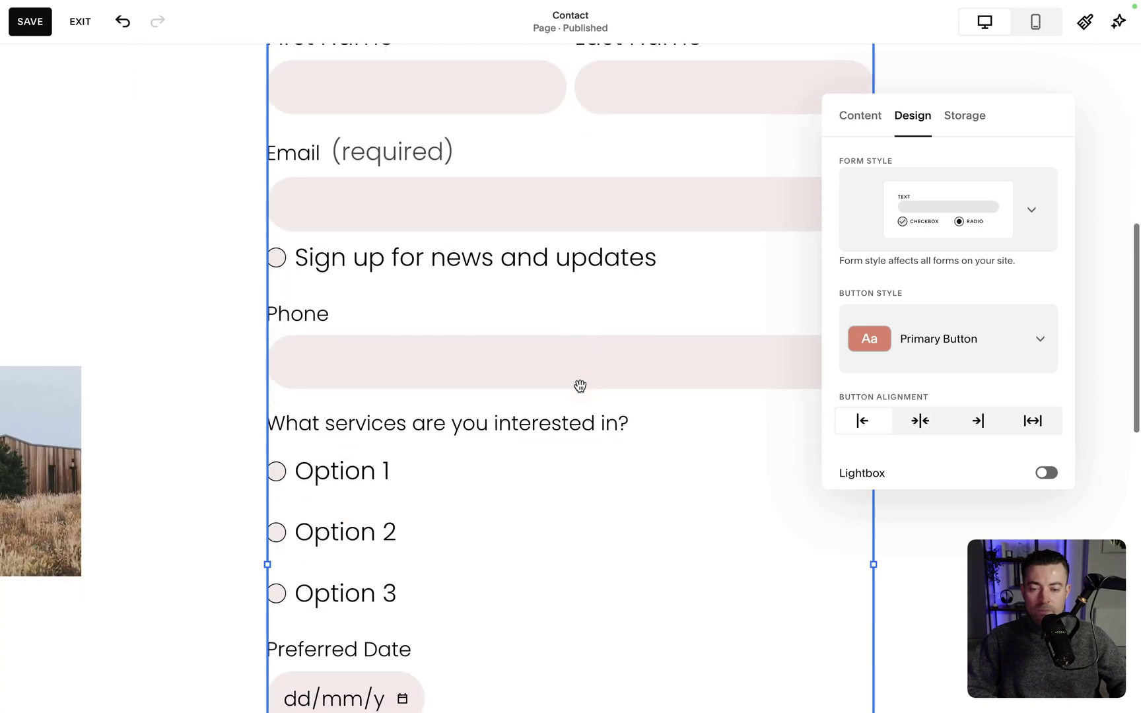
scroll(580, 386, "down", 2)
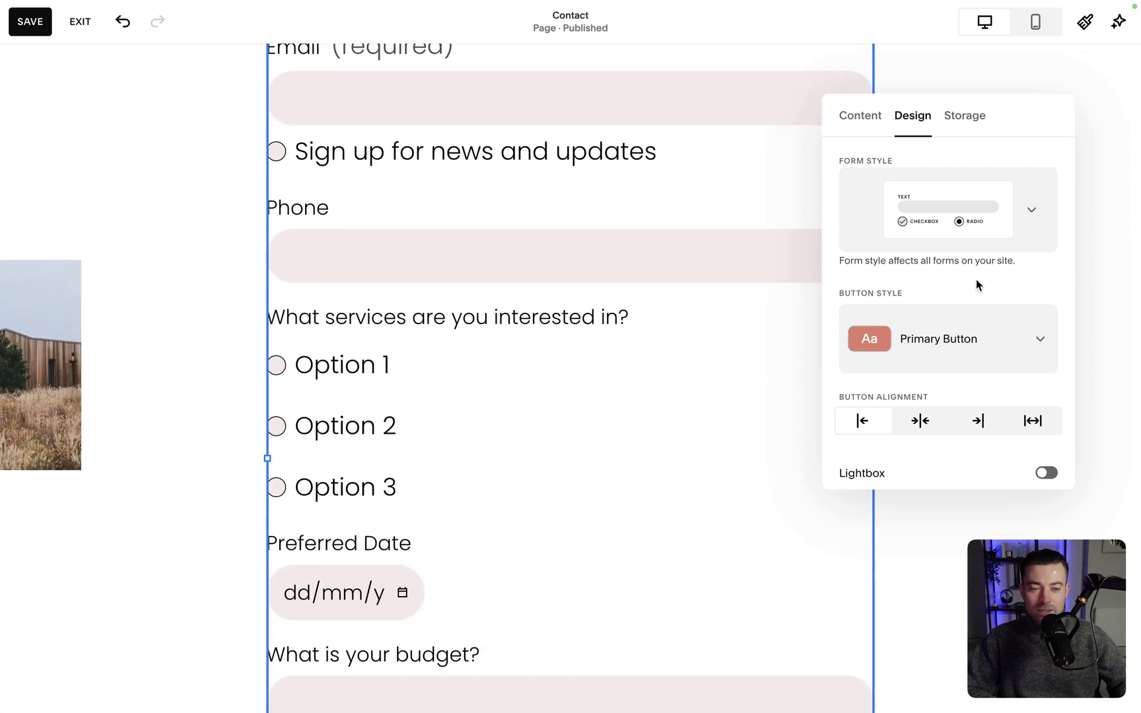
left_click(948, 210)
left_click(944, 334)
scroll(652, 299, "up", 3)
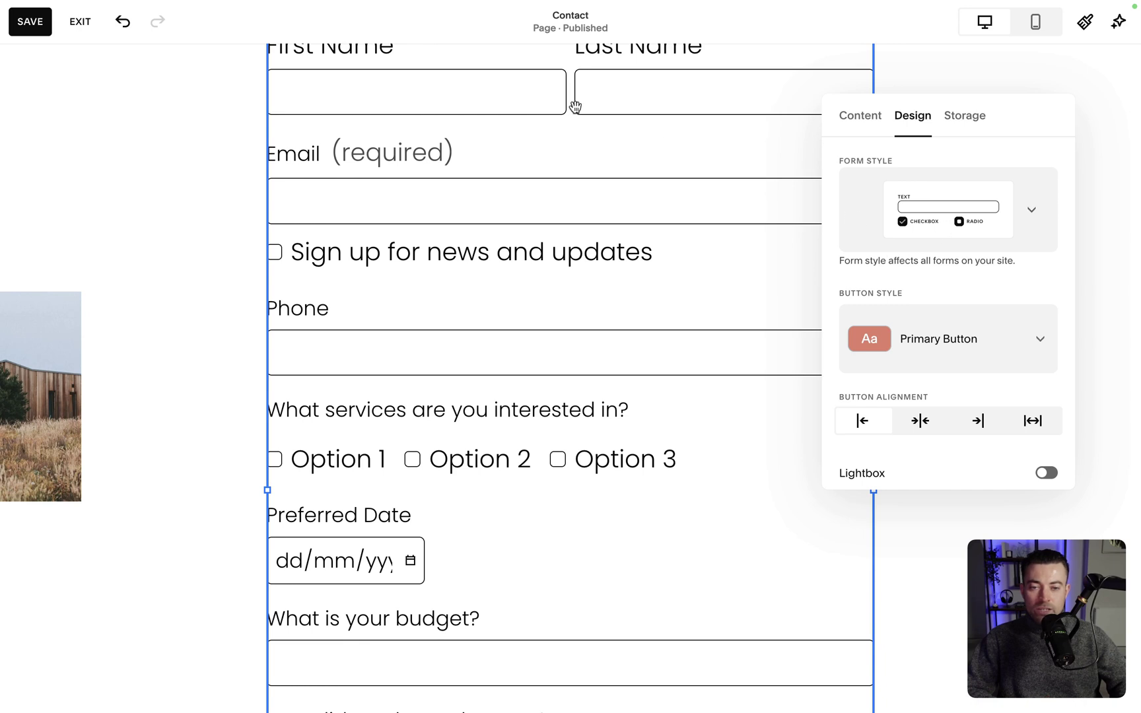
scroll(575, 106, "up", 2)
Step: Apply the fourth Form Style, with underlined fields and pill-shaped options, and deselect the form
left_click(976, 225)
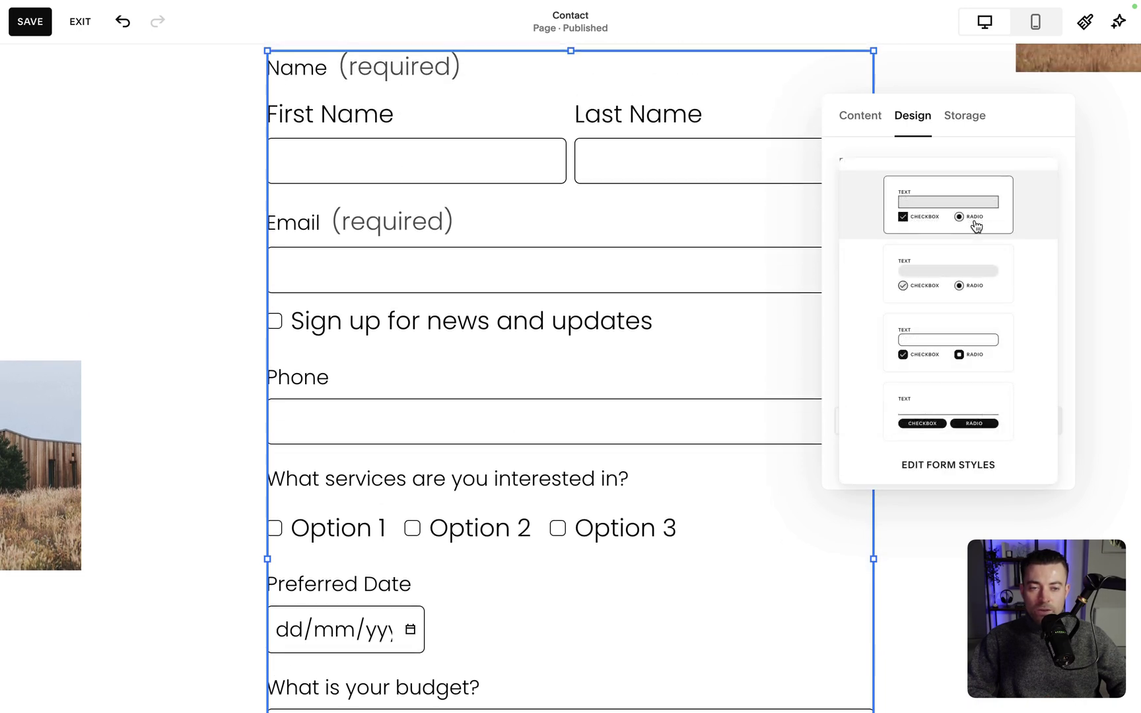
left_click(951, 423)
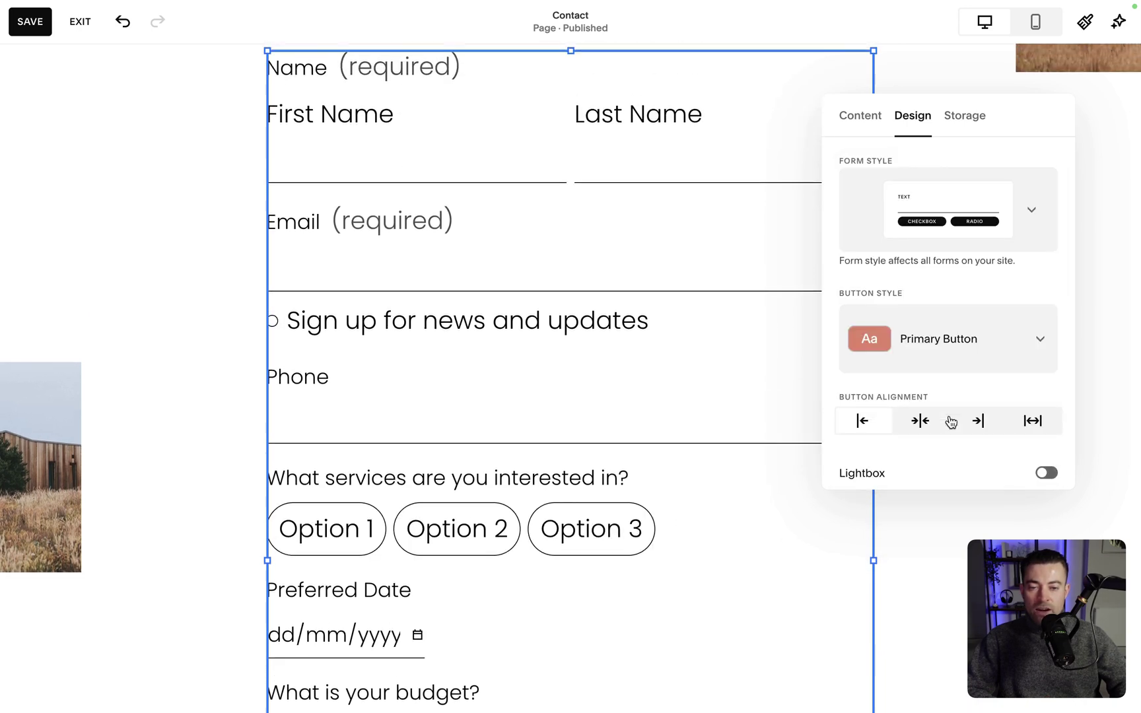
left_click(173, 151)
scroll(238, 256, "down", 5)
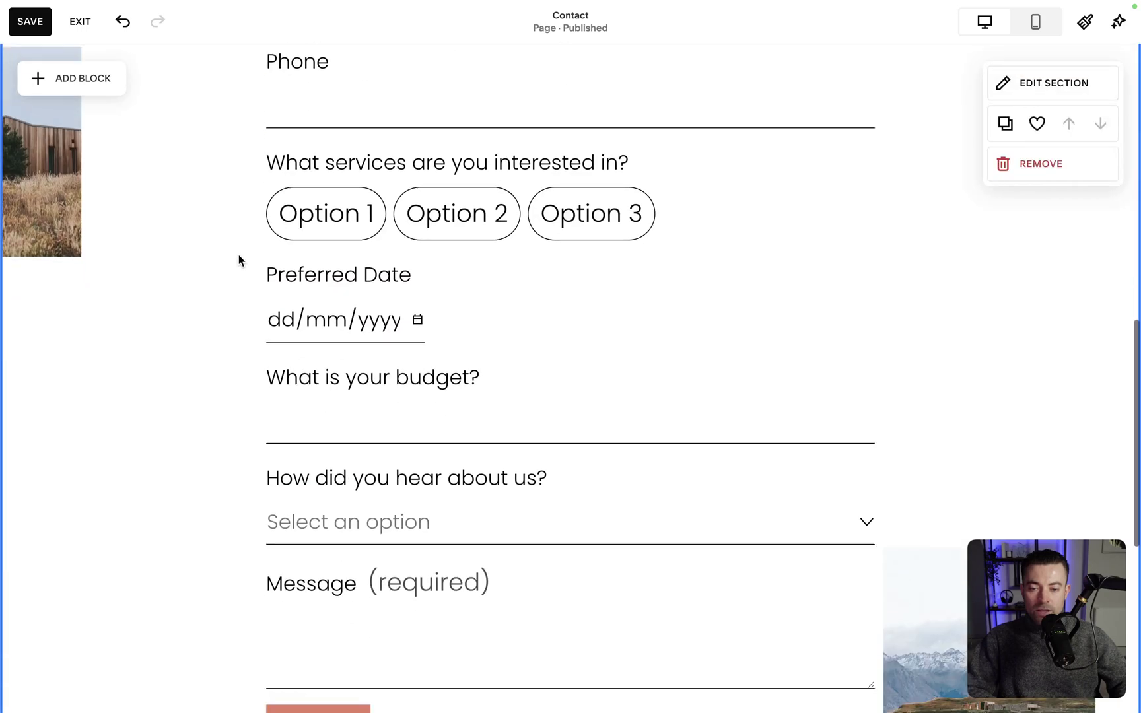
Step: Switch the form to the first Form Style: pale pink filled boxes with square checkboxes
scroll(238, 260, "down", 1)
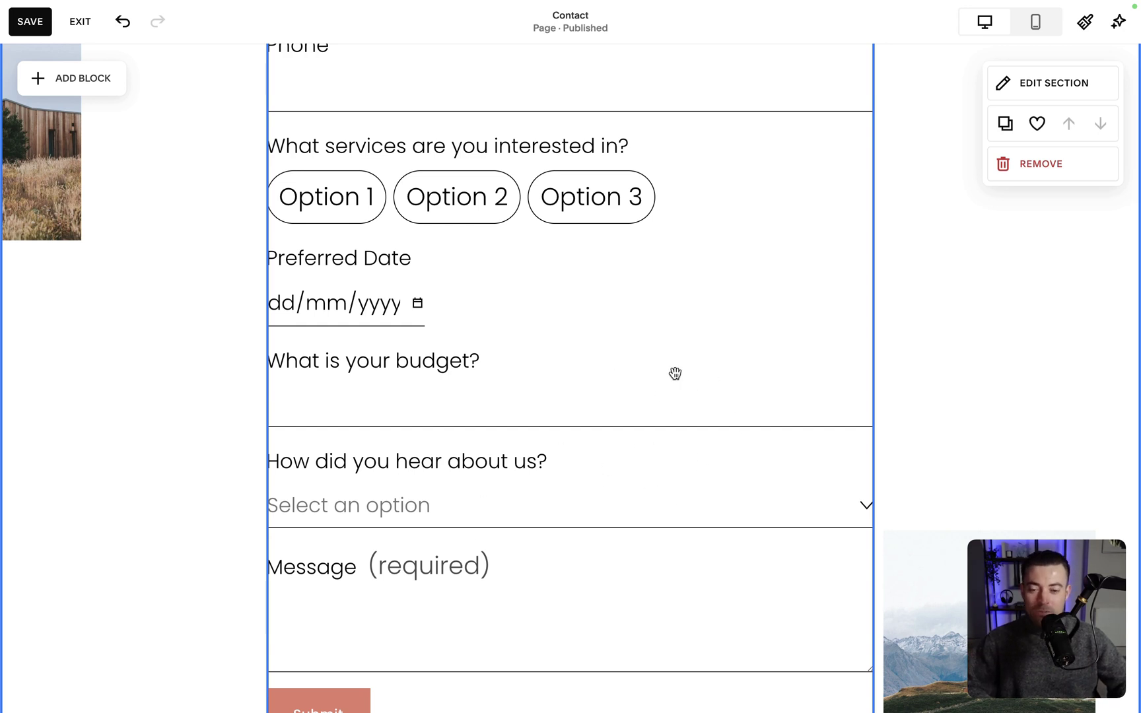
scroll(675, 374, "down", 3)
scroll(675, 373, "up", 10)
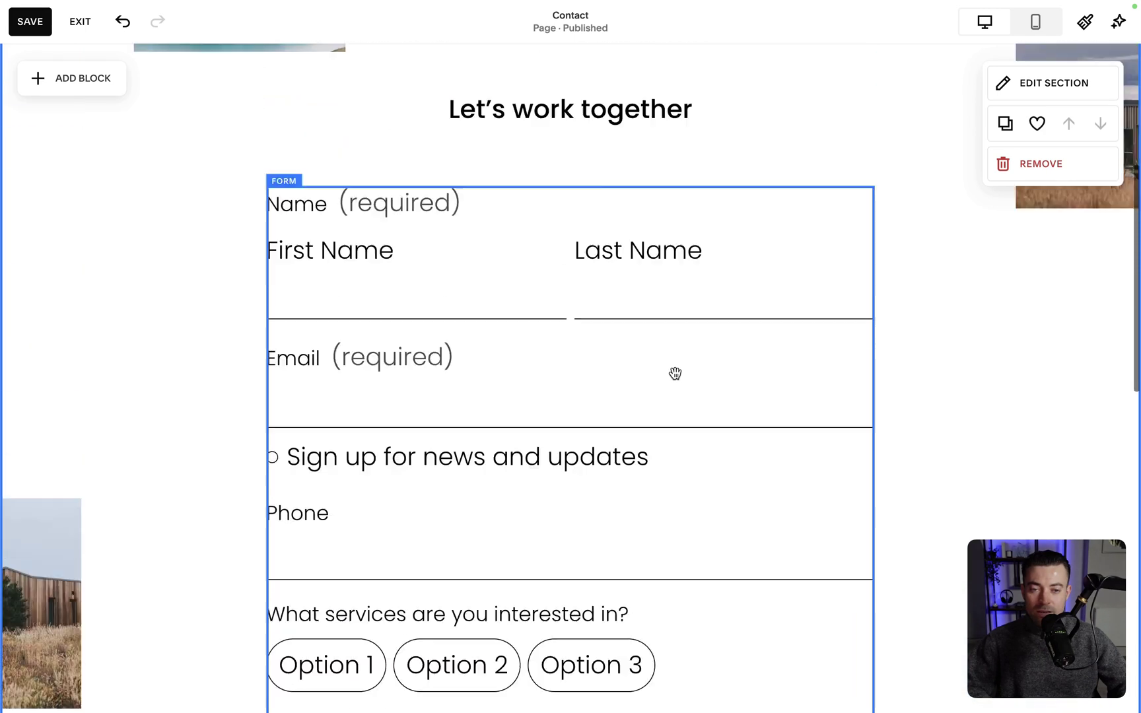
scroll(674, 373, "up", 2)
double_click(675, 374)
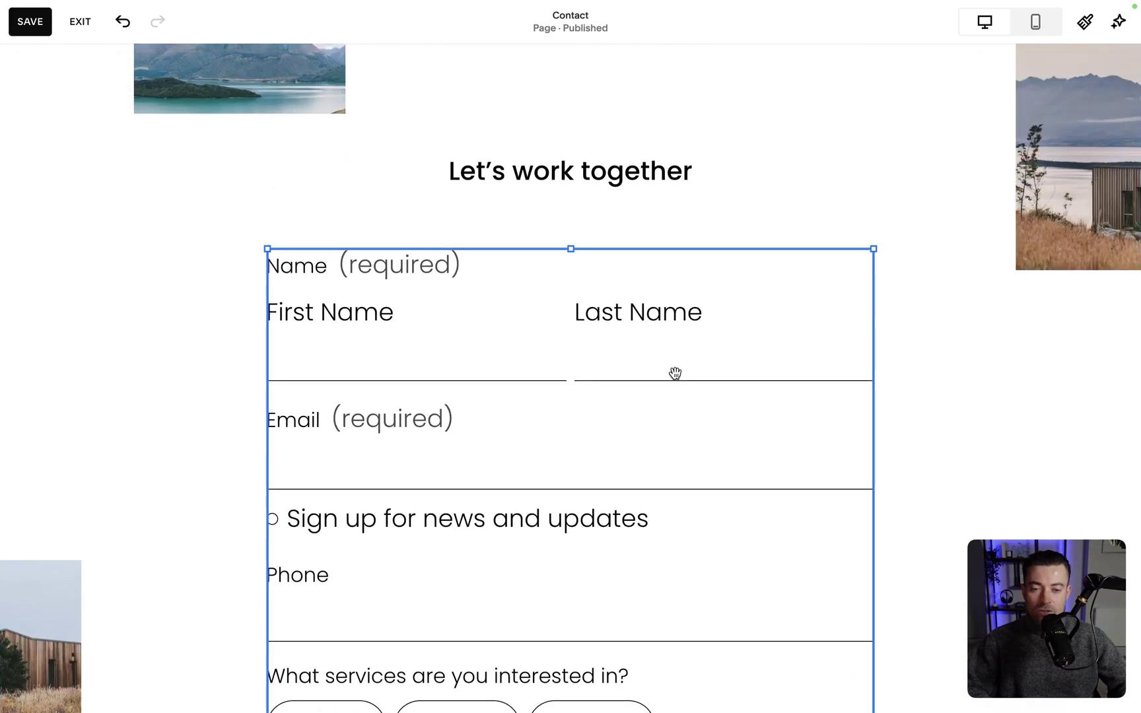
left_click(954, 270)
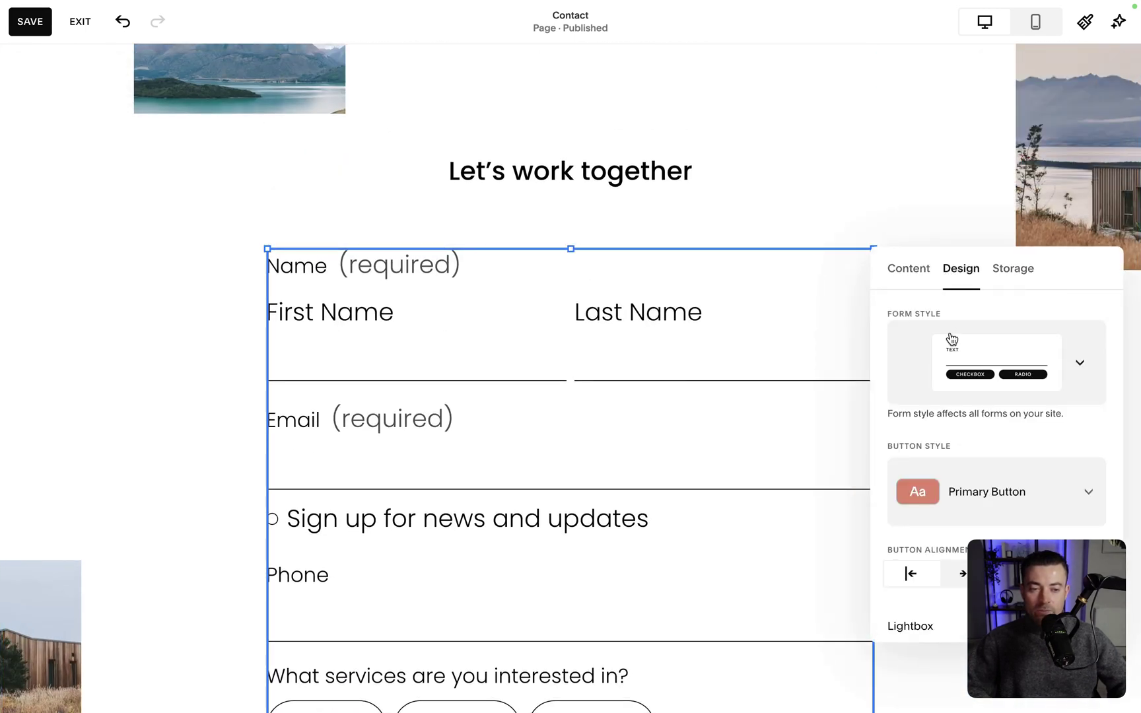
left_click(959, 357)
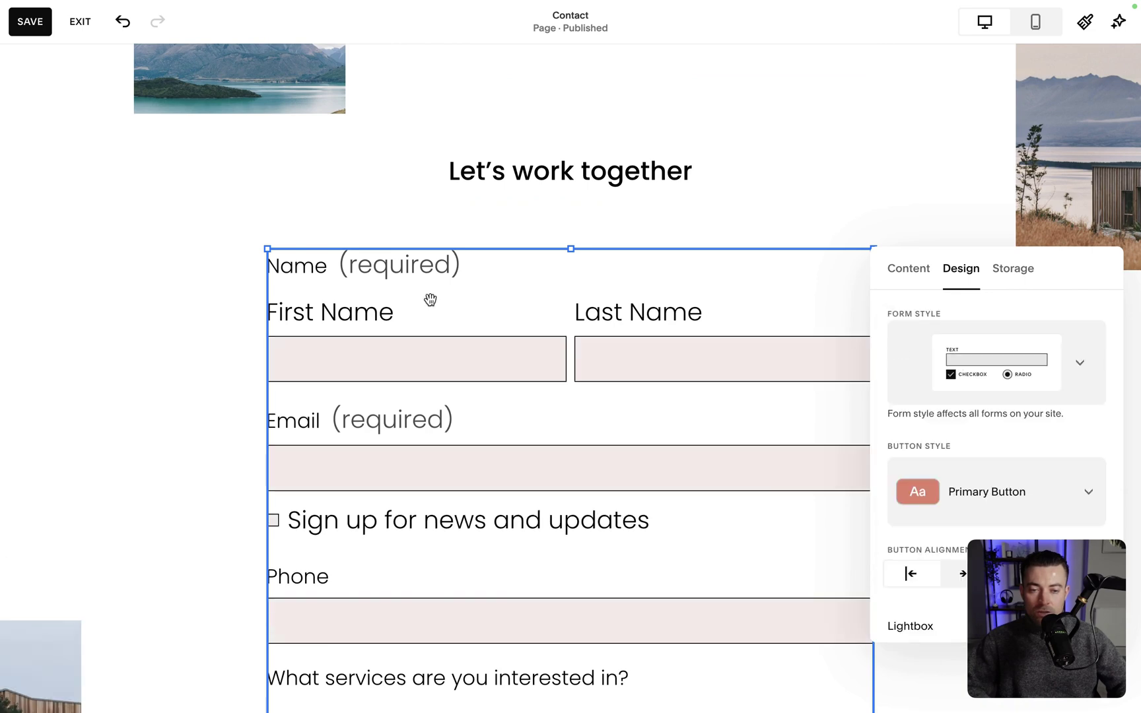
left_click(210, 320)
scroll(211, 320, "down", 15)
scroll(211, 320, "up", 9)
scroll(211, 320, "down", 8)
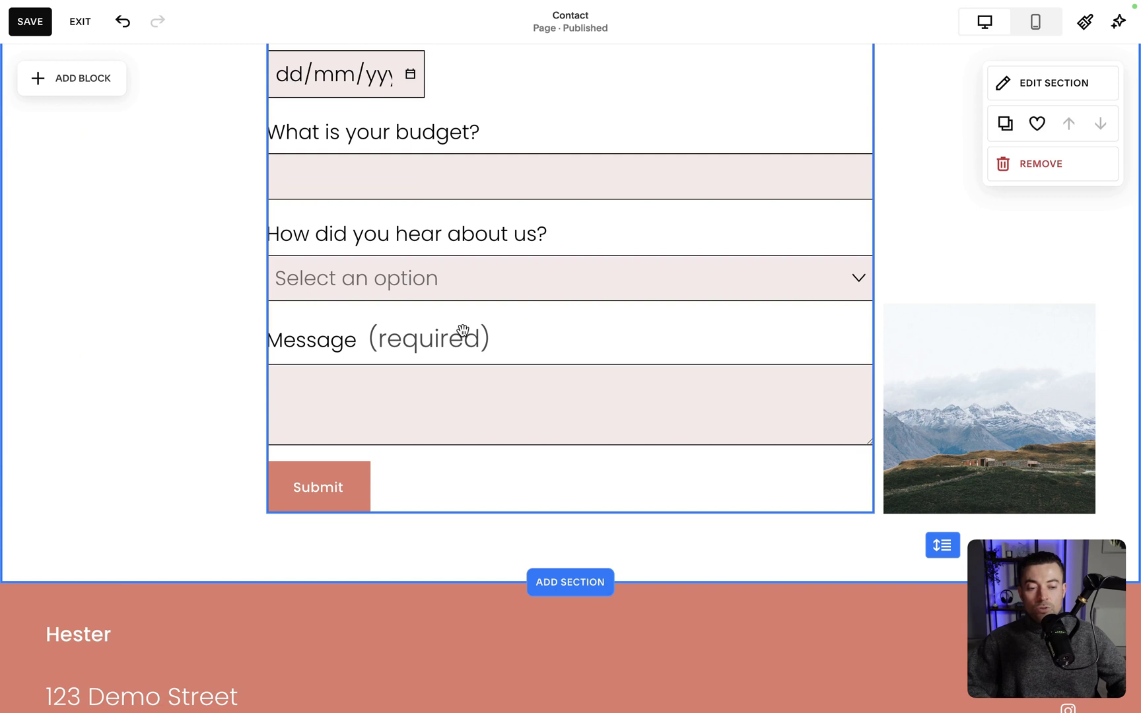
Step: Try centre and right Button Alignment, then set the Submit button to full width
double_click(549, 348)
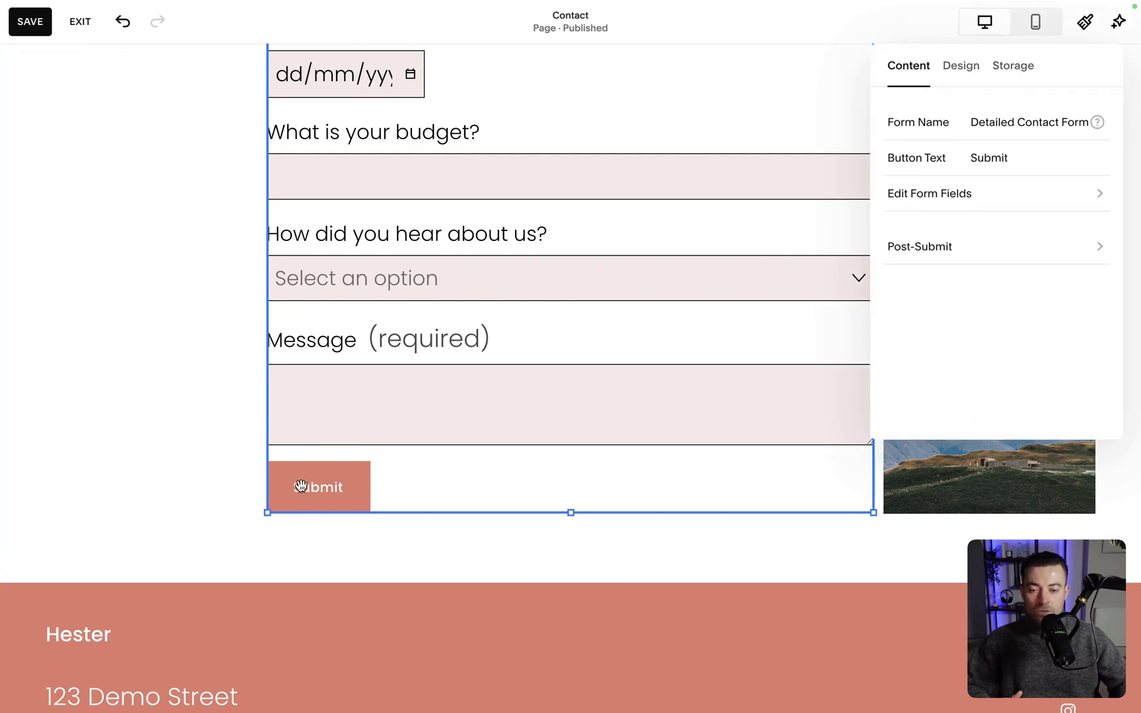
left_click(963, 81)
scroll(966, 297, "down", 2)
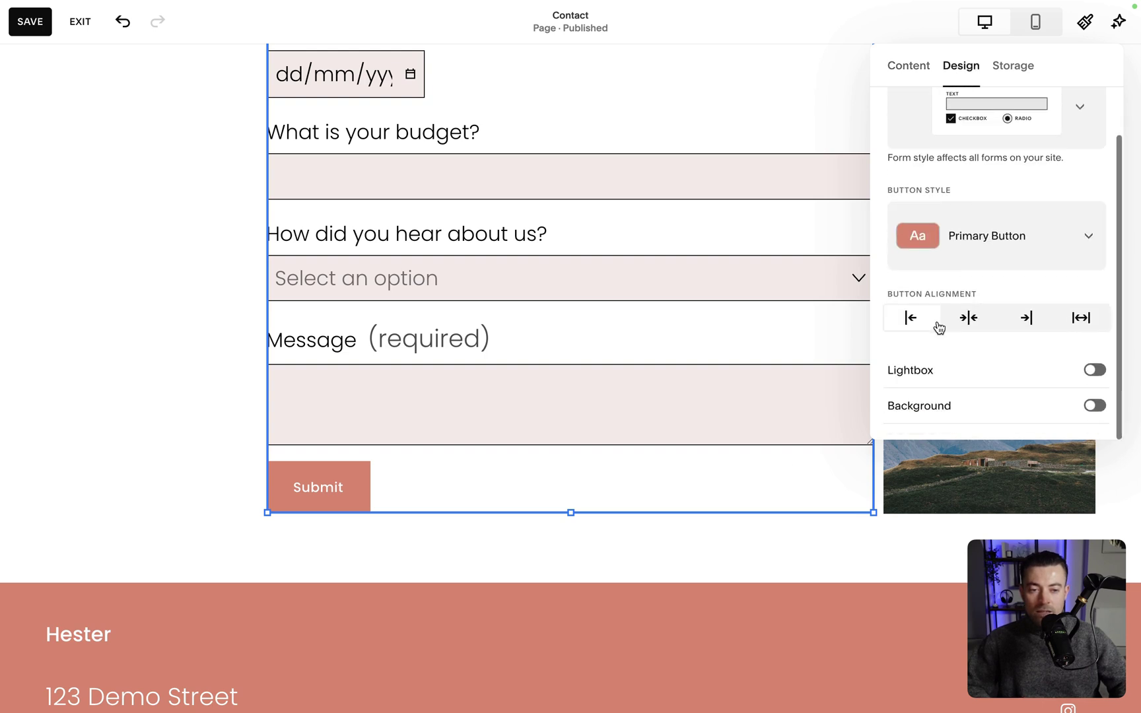
left_click(966, 319)
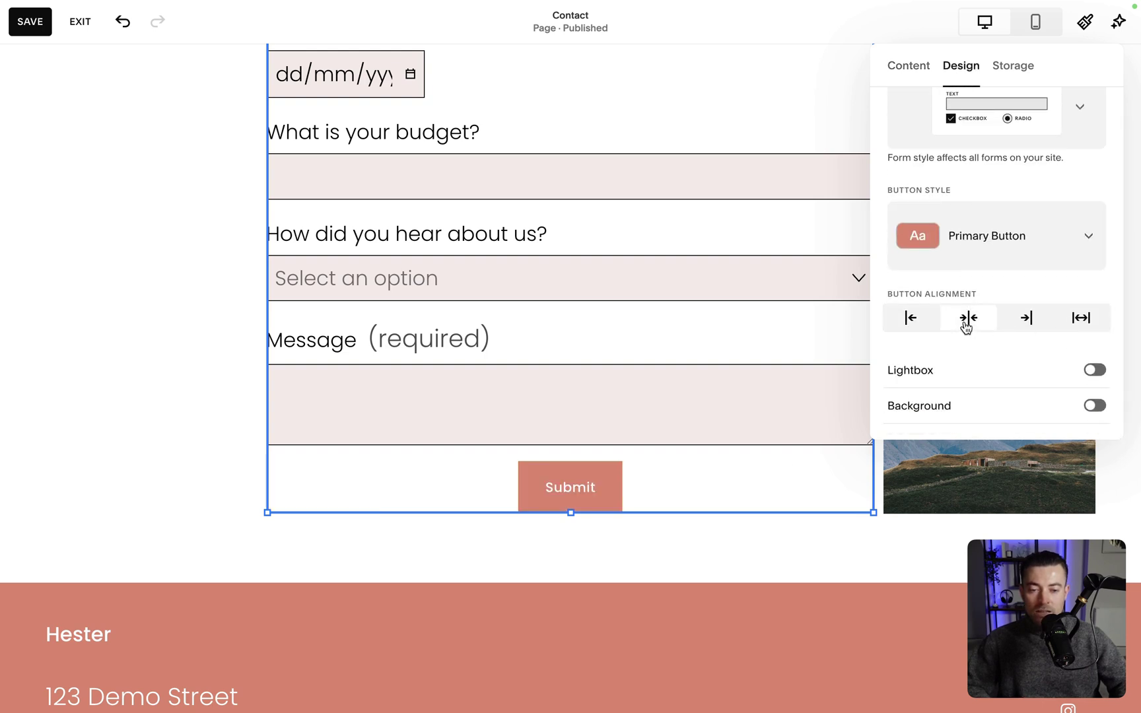
left_click(1023, 320)
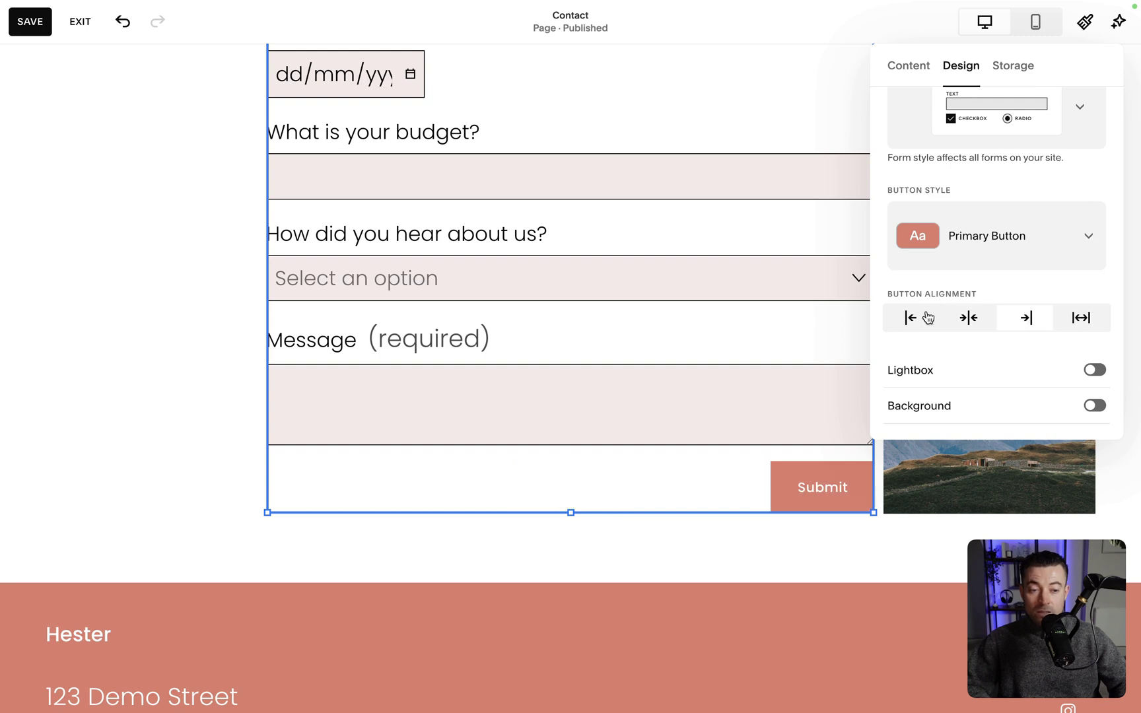
left_click(1065, 319)
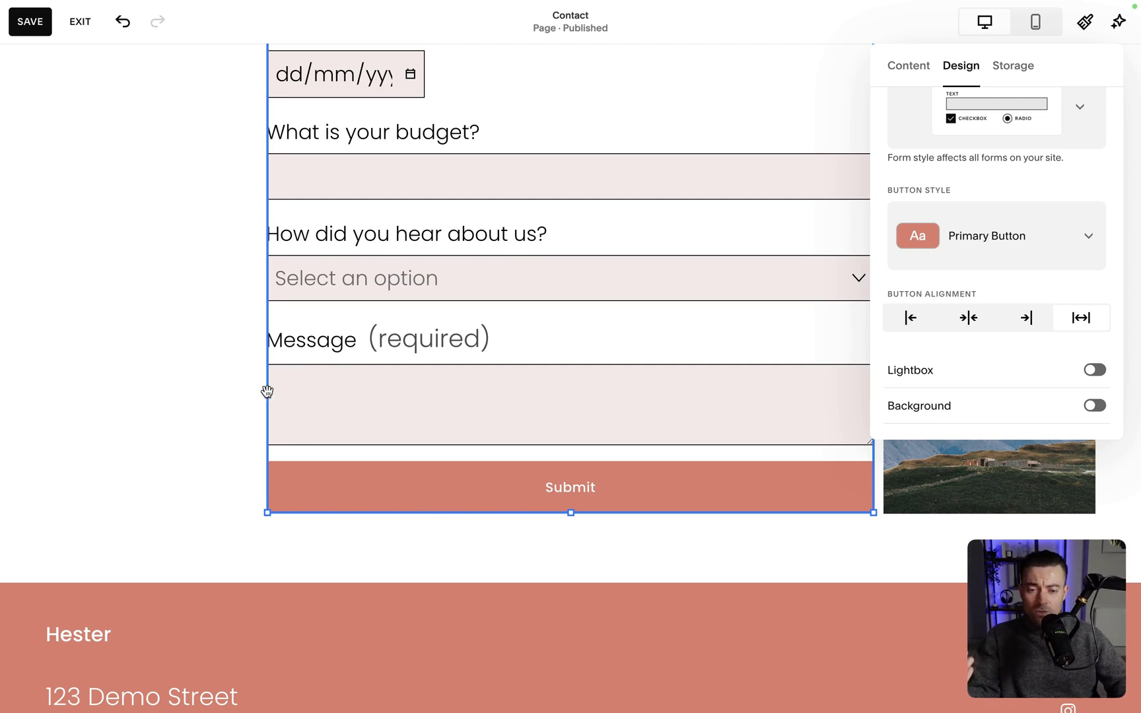
left_click(218, 383)
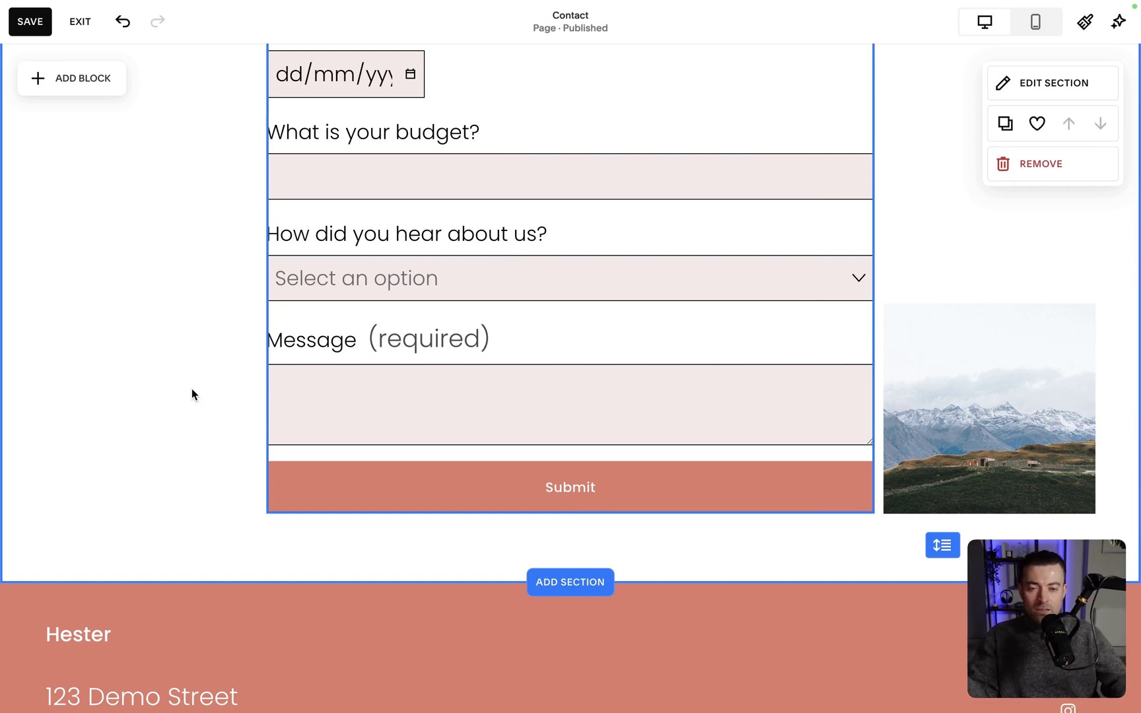
Step: Reopen the form's Design settings and display the list of sitewide Form Styles
scroll(192, 394, "up", 7)
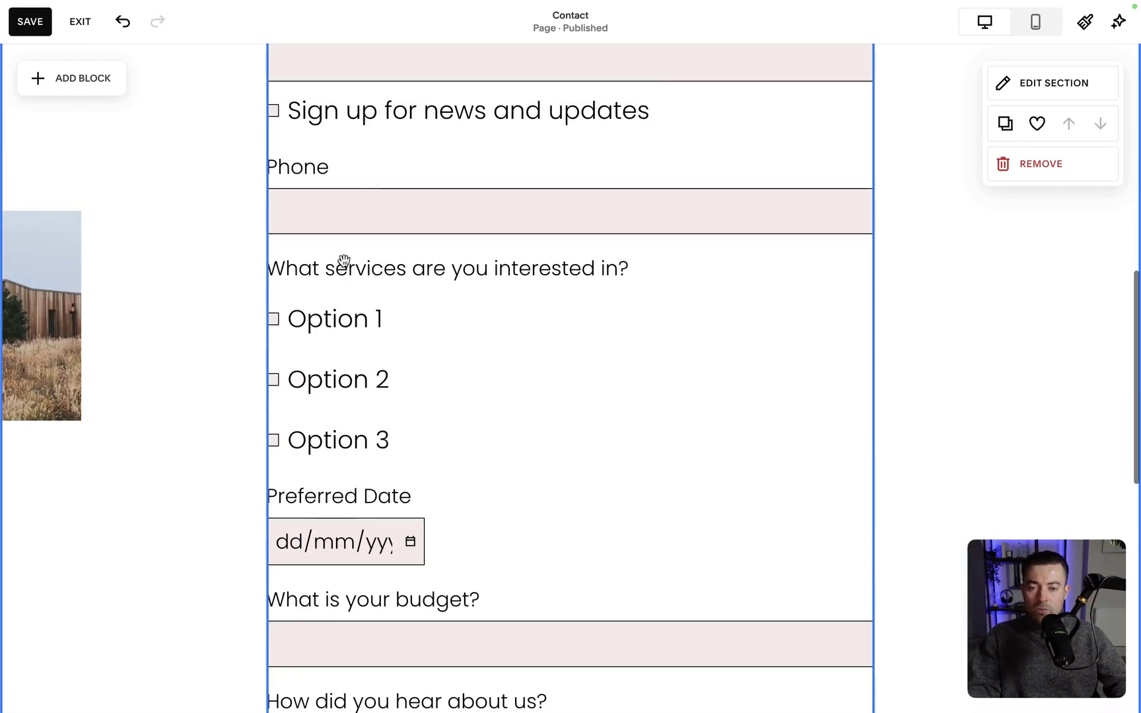
scroll(344, 260, "up", 3)
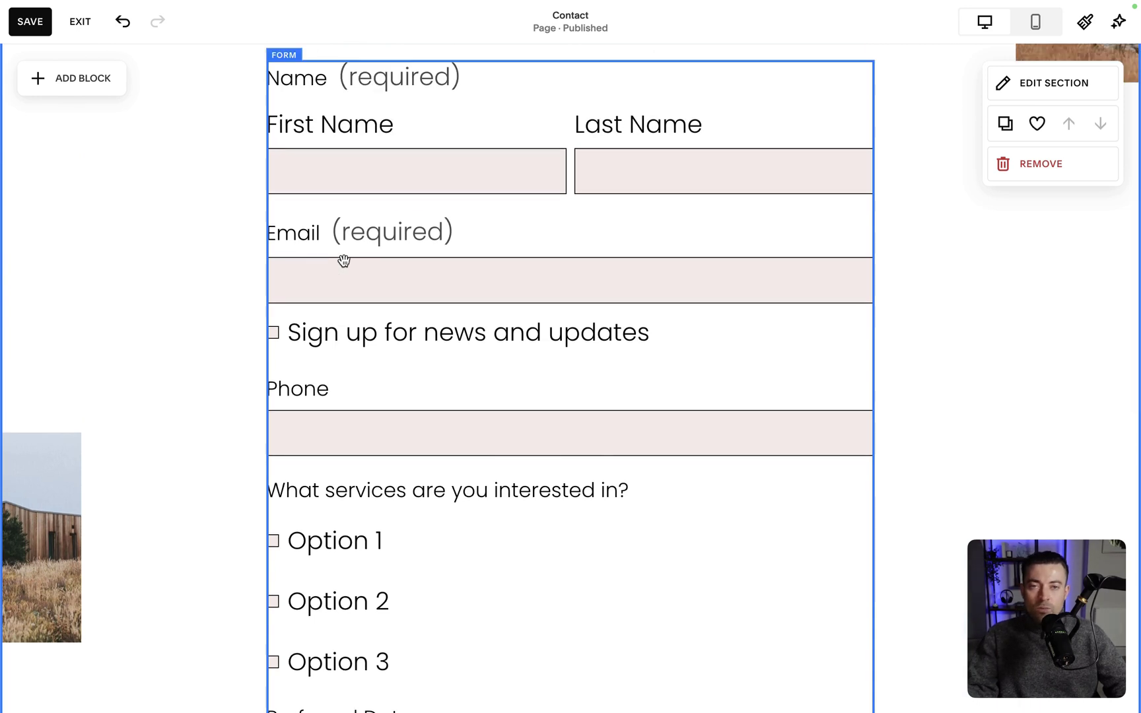
scroll(344, 261, "down", 10)
double_click(436, 249)
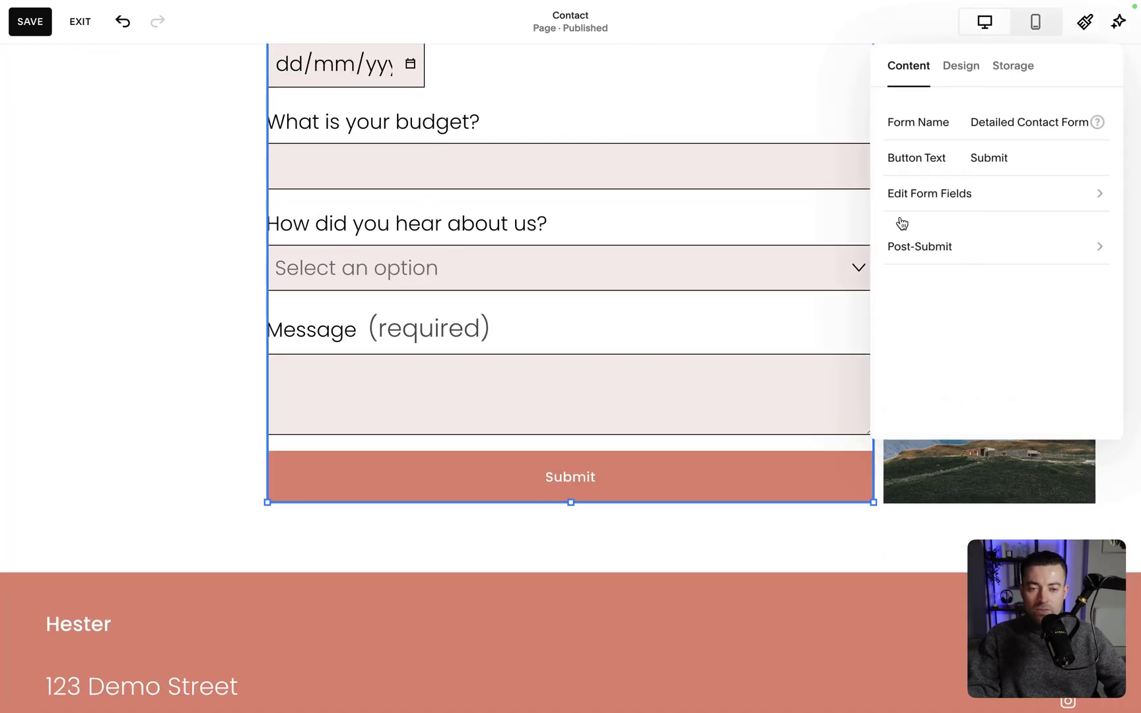
left_click(957, 66)
left_click(1013, 170)
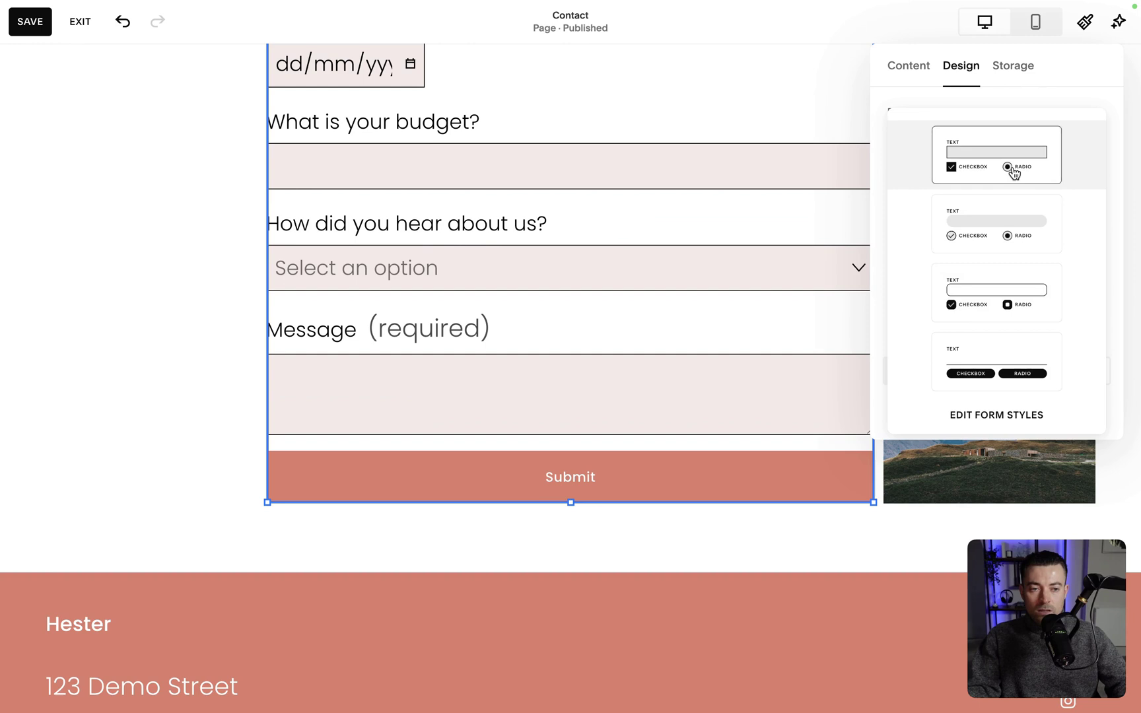
Step: Keep the current form style and left-align the Submit button at its compact size
left_click(990, 105)
scroll(1009, 381, "down", 1)
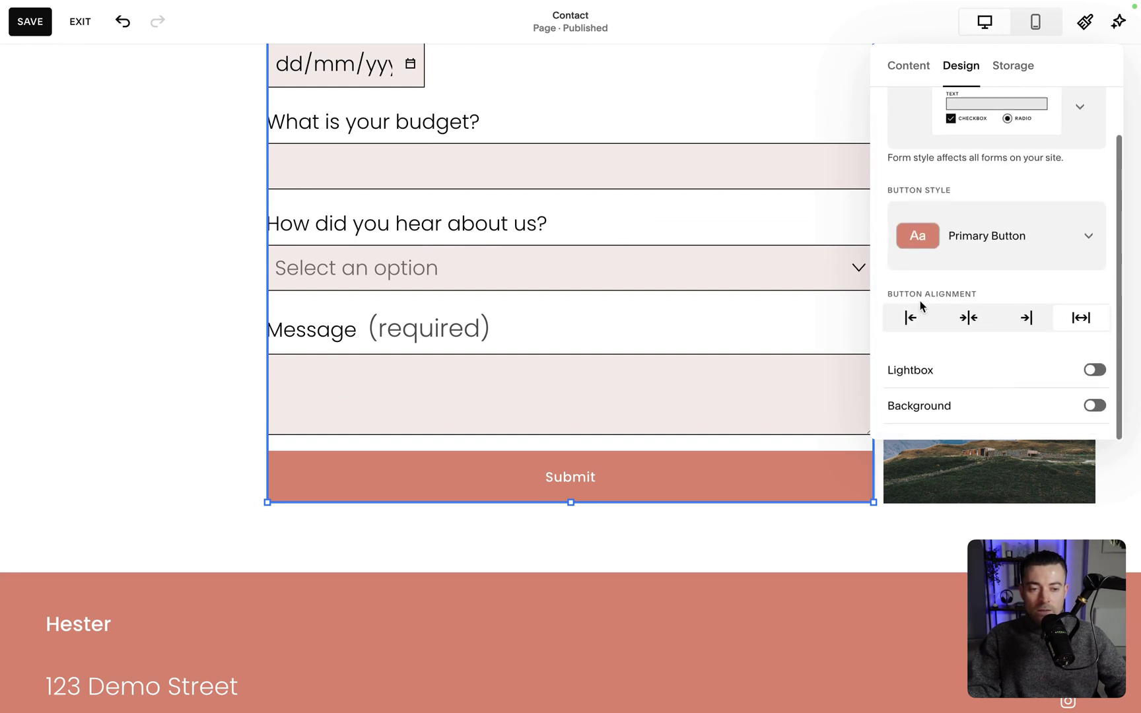
left_click(905, 319)
left_click(206, 301)
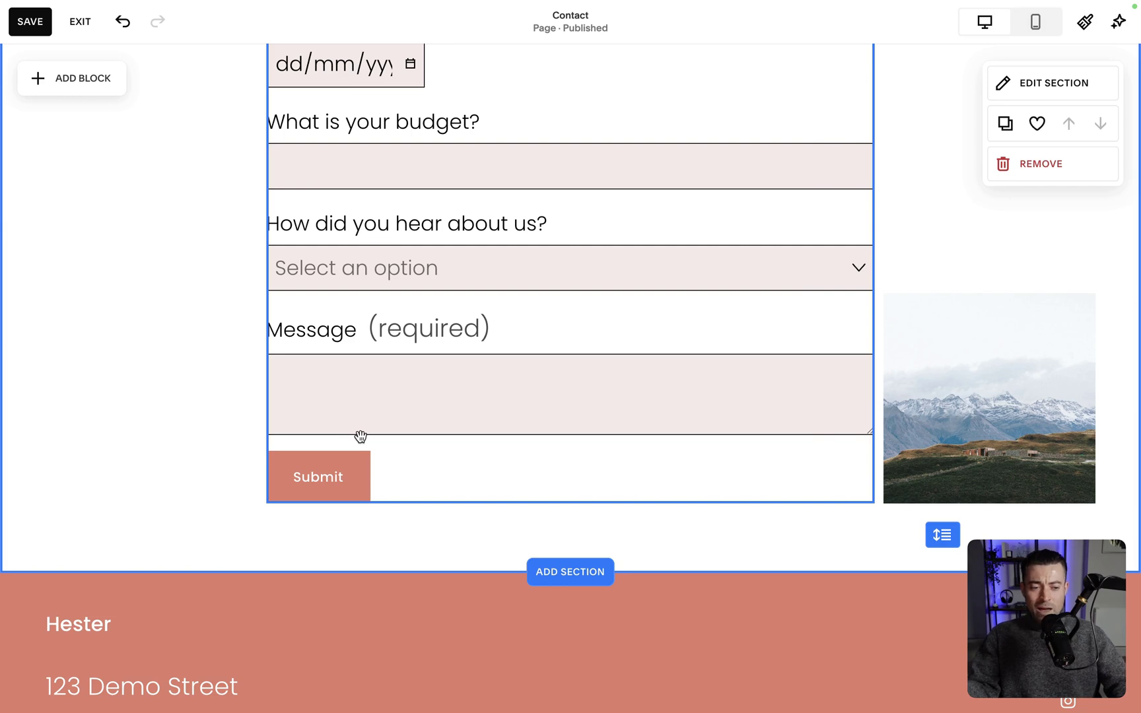
scroll(360, 436, "up", 12)
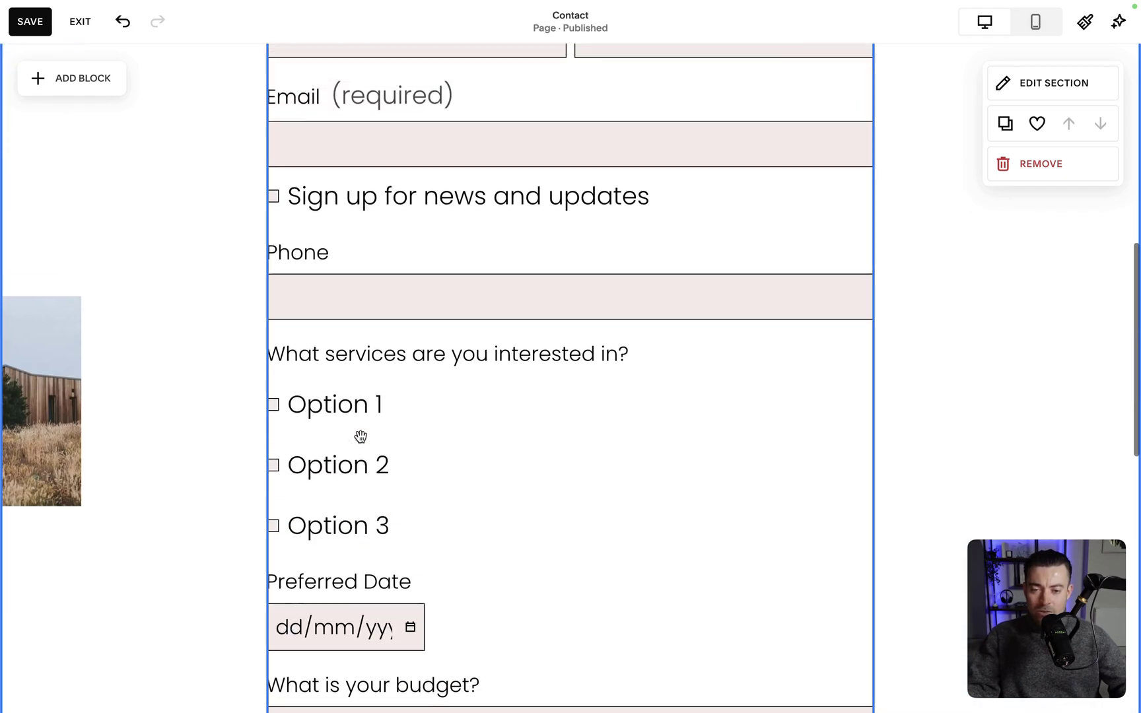
scroll(360, 435, "down", 12)
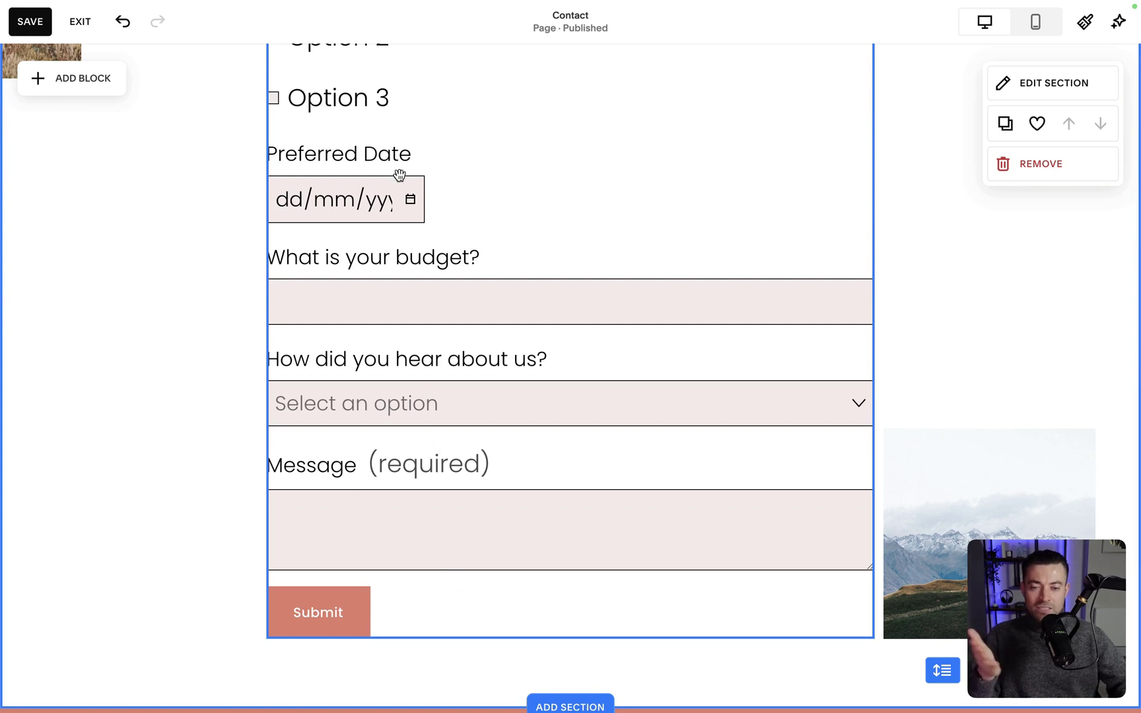
Step: Make the Submit button full width and switch back to the underline style with pill options
left_click(590, 473)
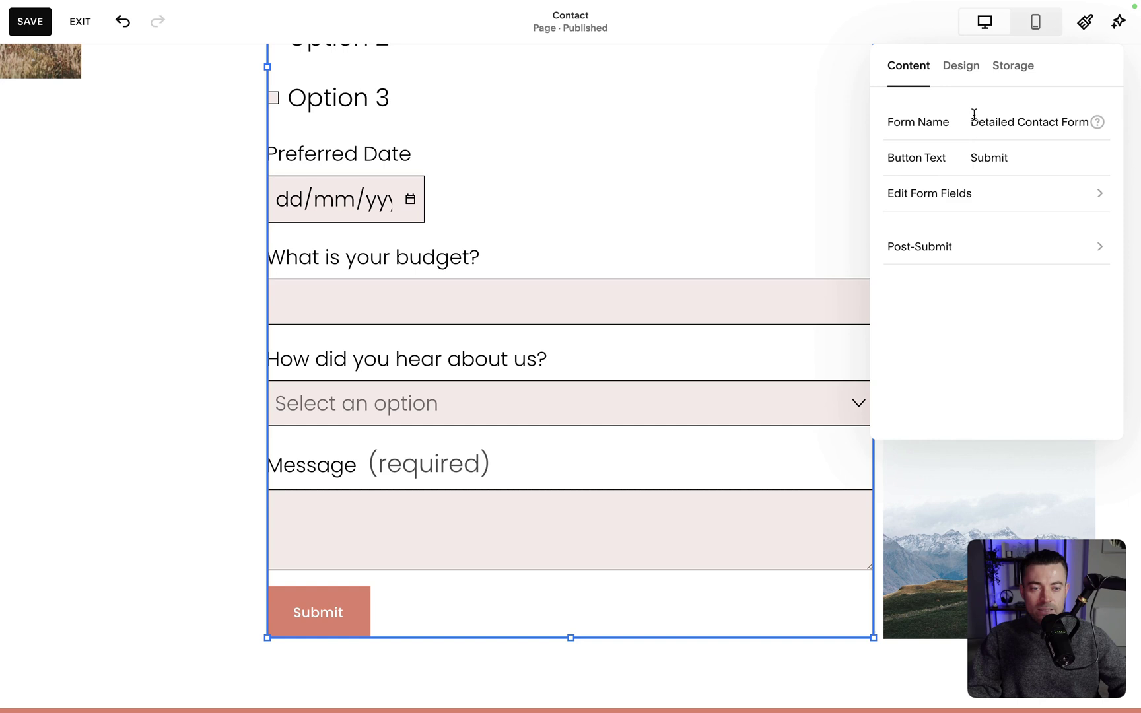
left_click(958, 69)
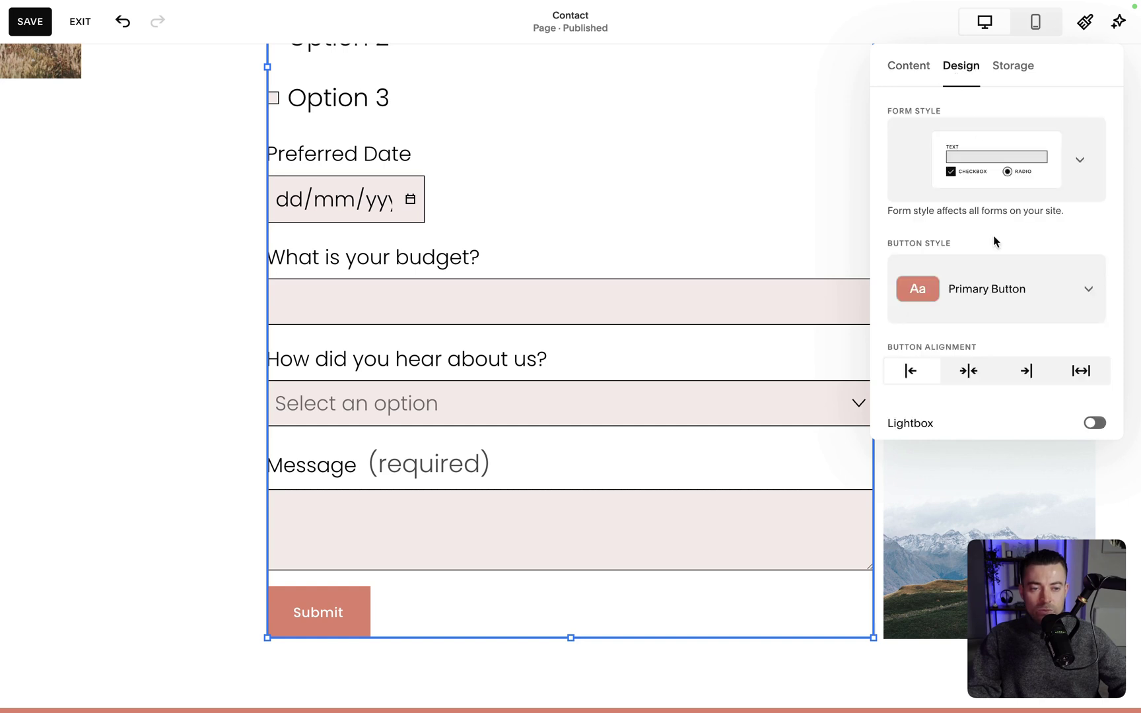
left_click(1064, 374)
left_click(1035, 167)
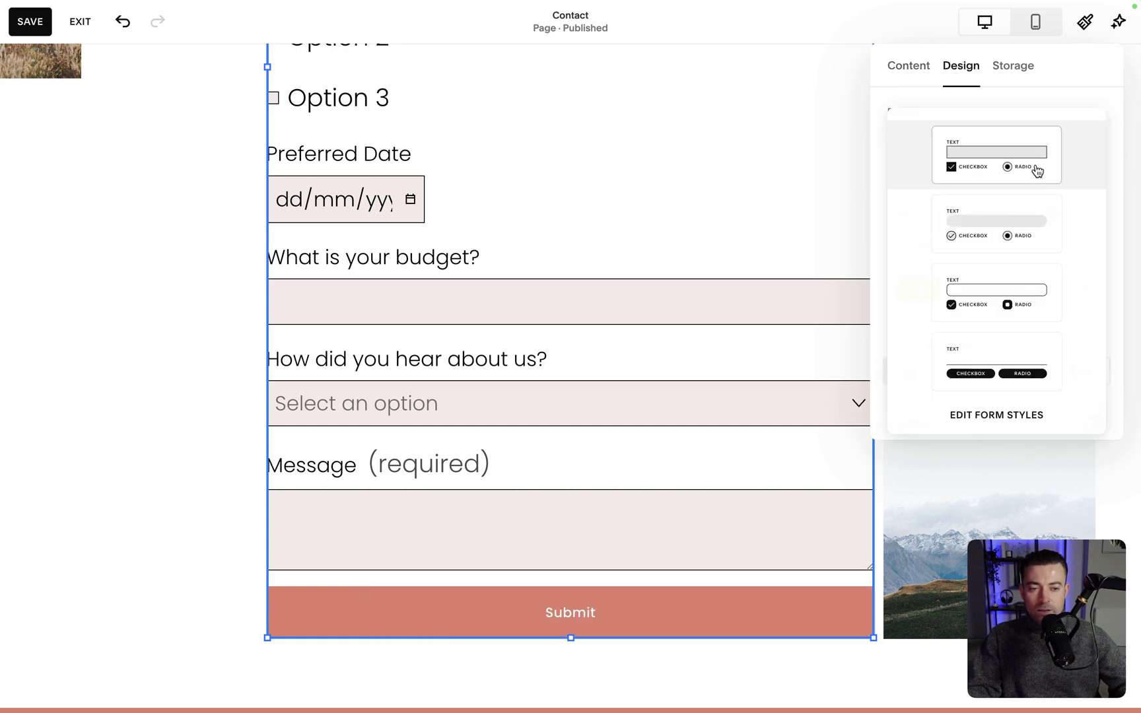
left_click(1022, 387)
left_click(190, 350)
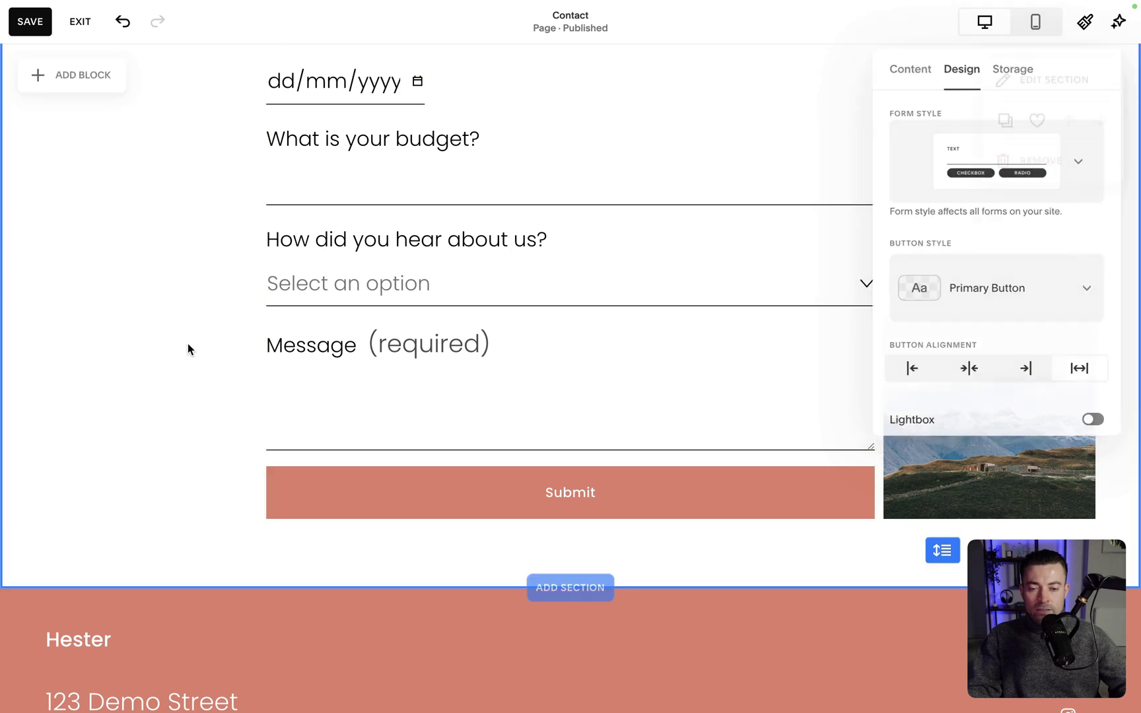
scroll(188, 350, "up", 6)
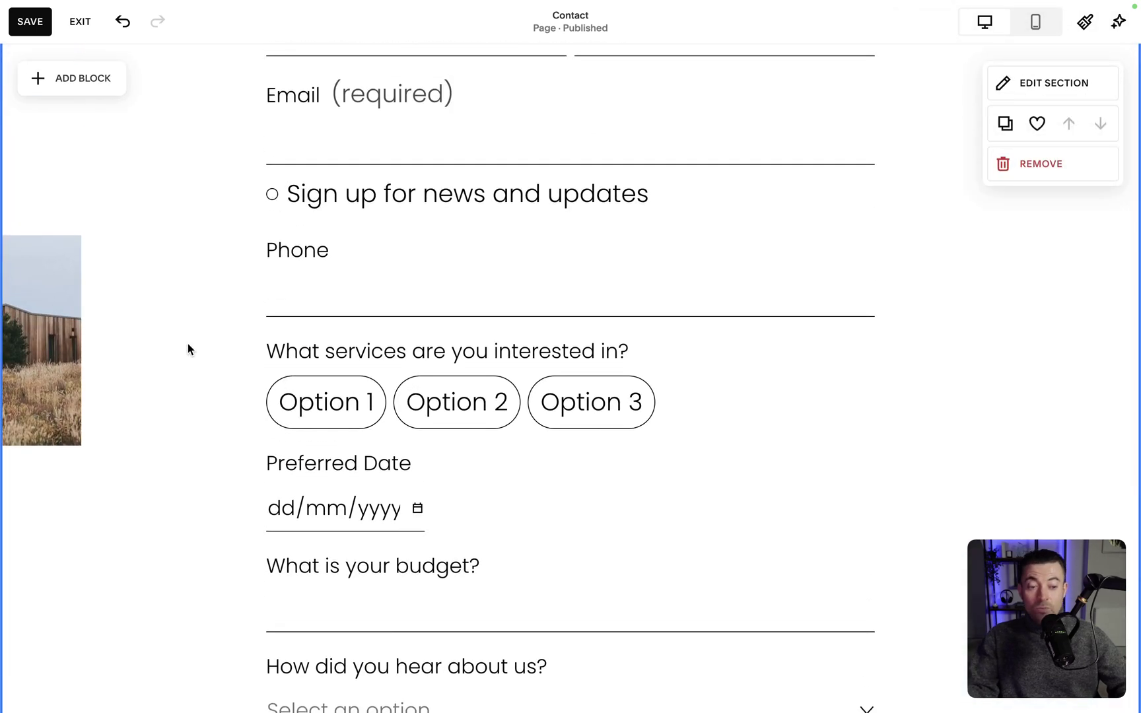
left_click(603, 300)
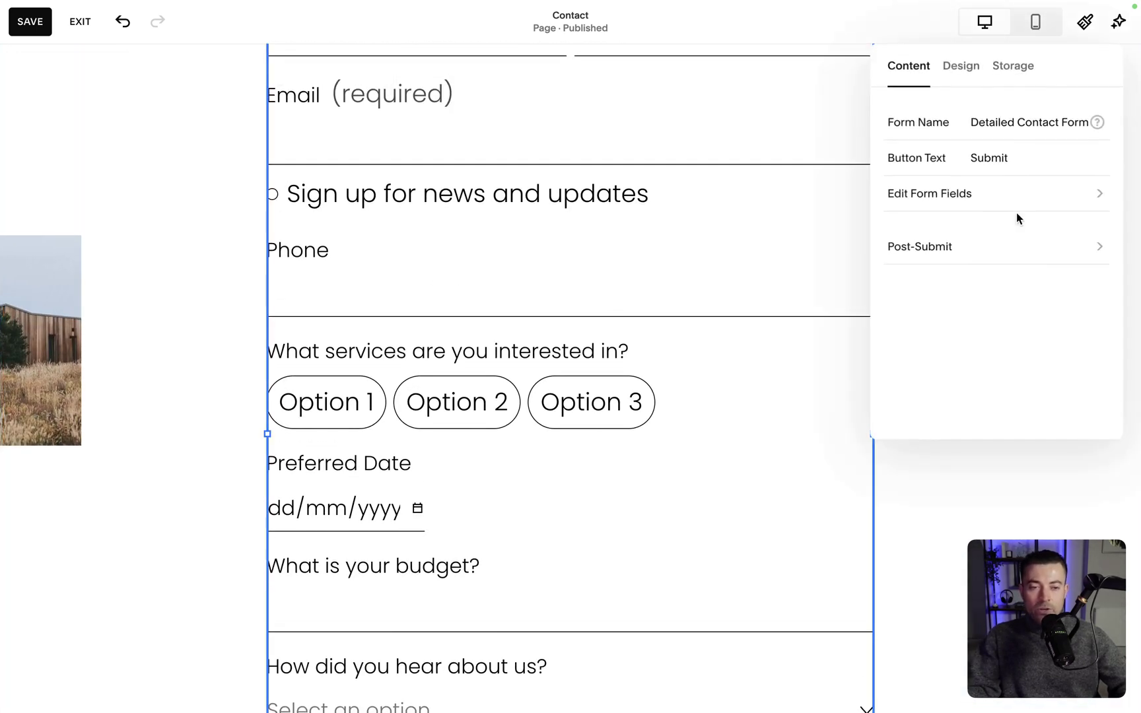
Step: Change the Submit button to Tertiary Button style, after briefly trying Secondary Button
left_click(956, 74)
scroll(979, 245, "down", 1)
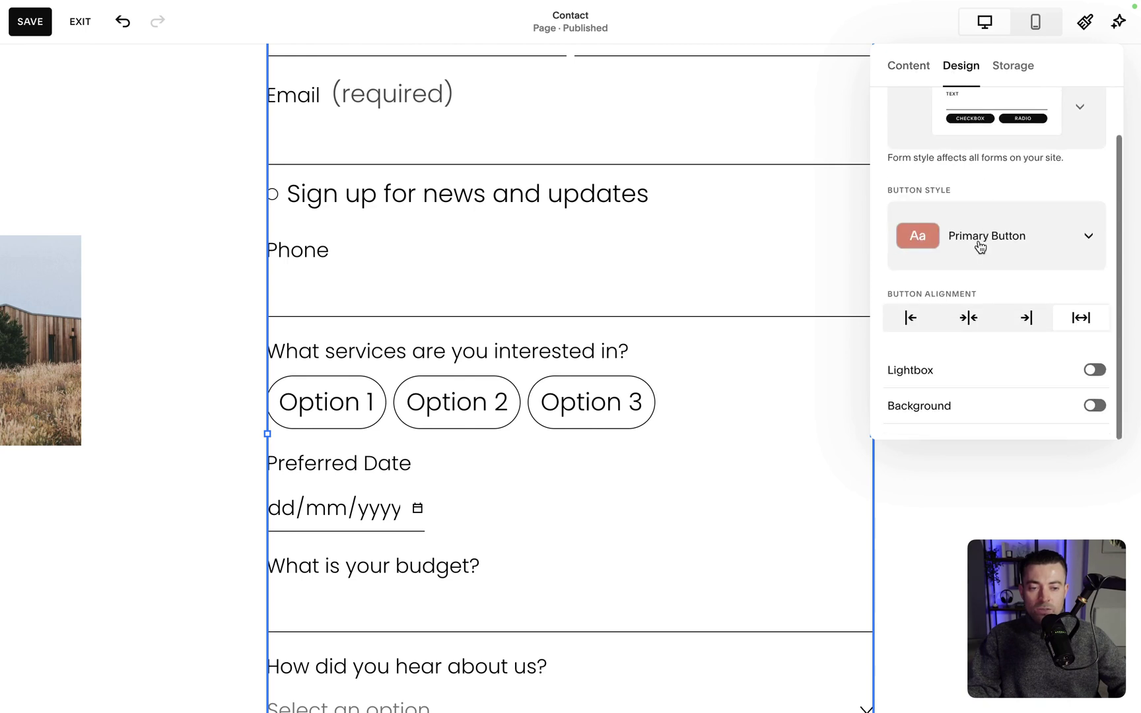
left_click(1024, 225)
left_click(962, 284)
scroll(543, 408, "down", 6)
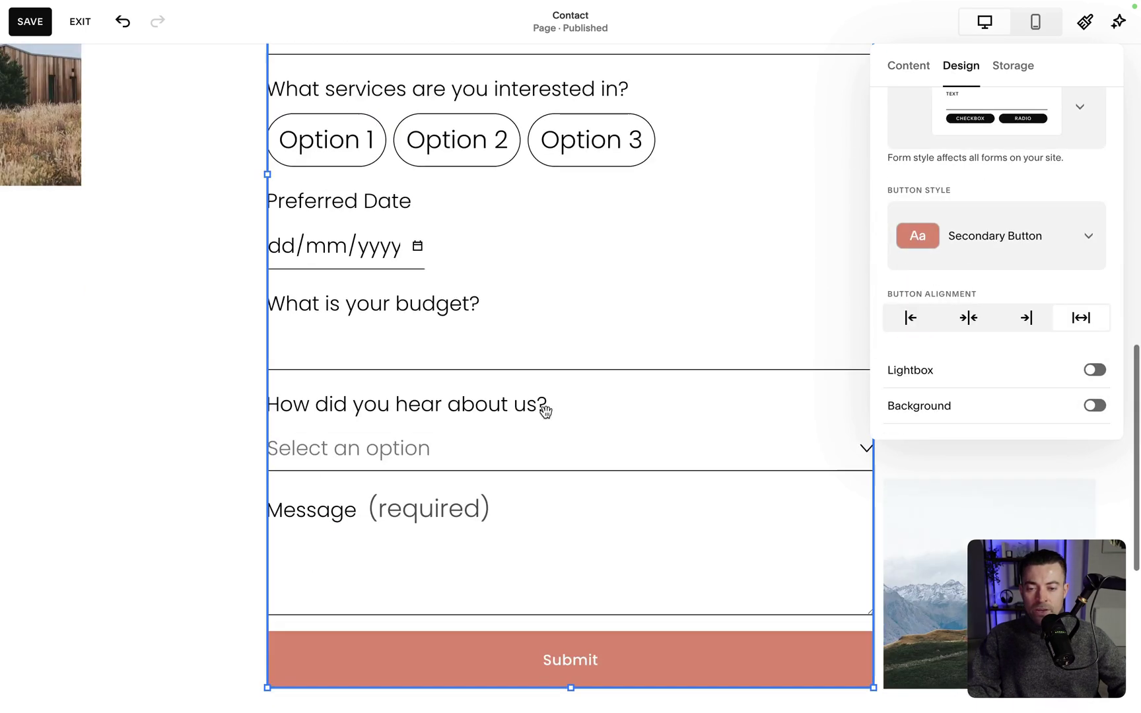
left_click(969, 243)
left_click(966, 297)
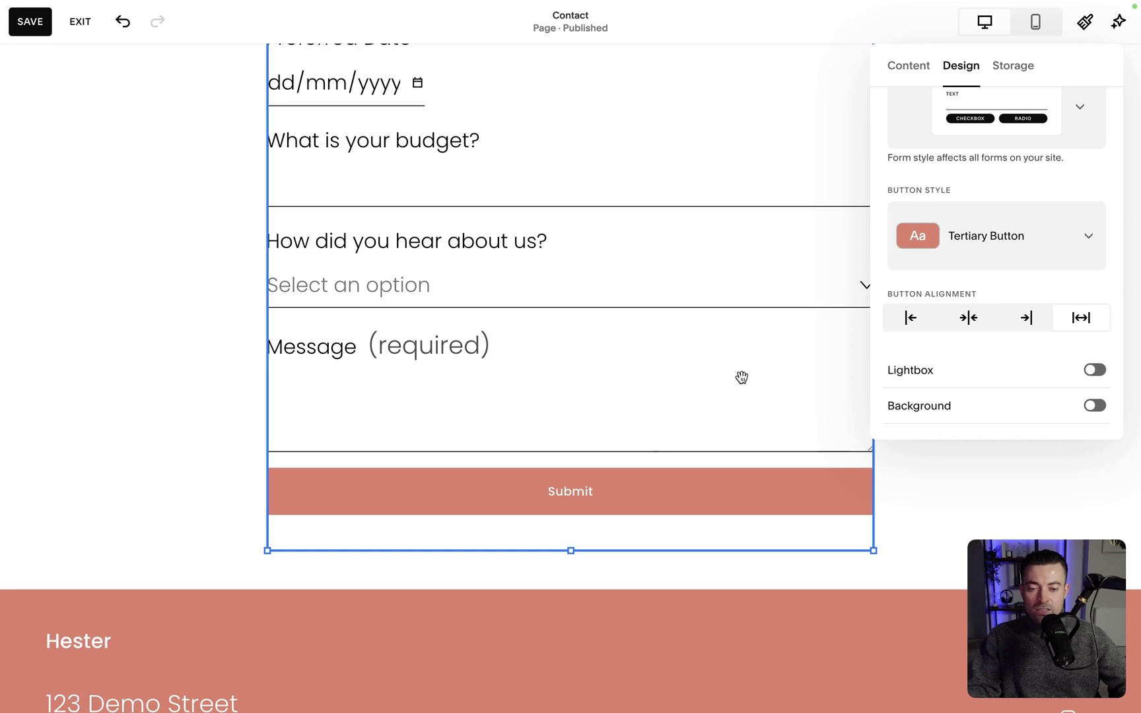
left_click(767, 572)
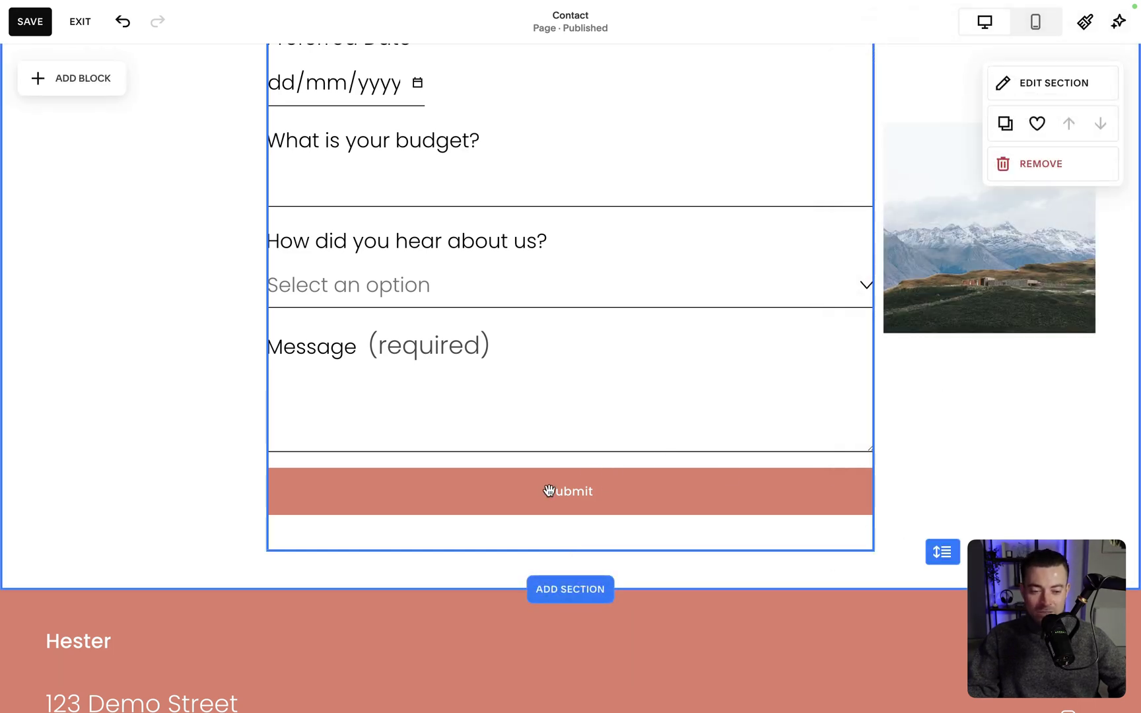
left_click(549, 490)
Step: Turn on a dark brown form background and lower its opacity until nearly transparent
scroll(1023, 348, "up", 10)
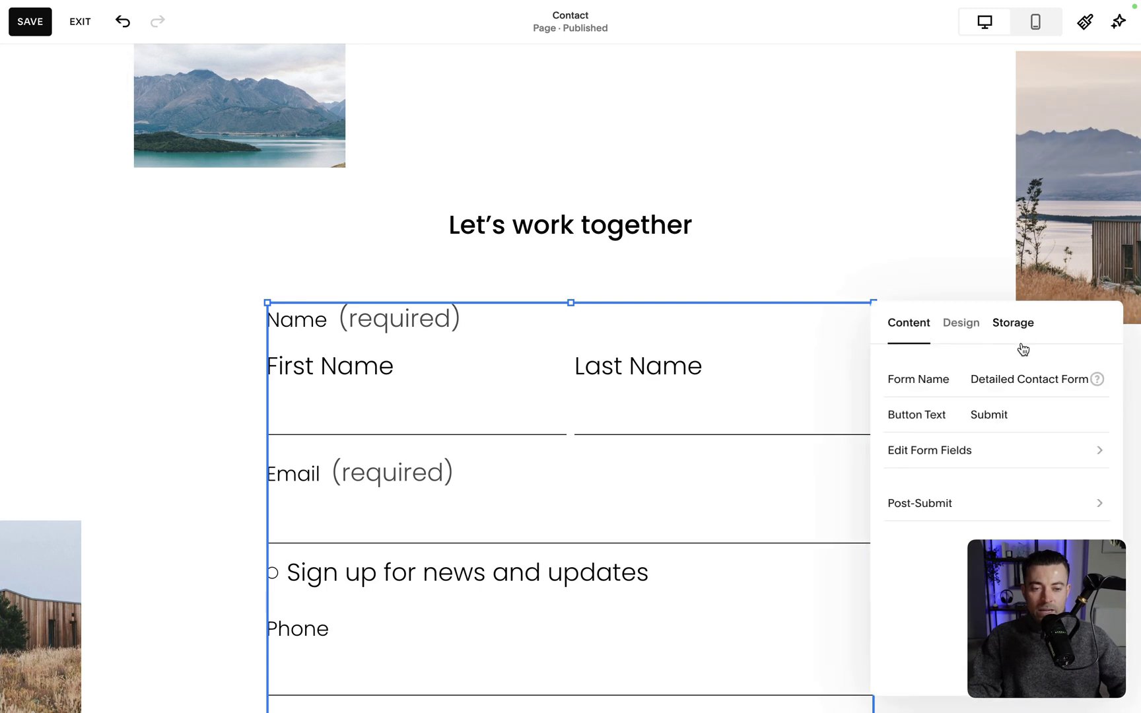
left_click(954, 324)
left_click_drag(1053, 323, 915, 144)
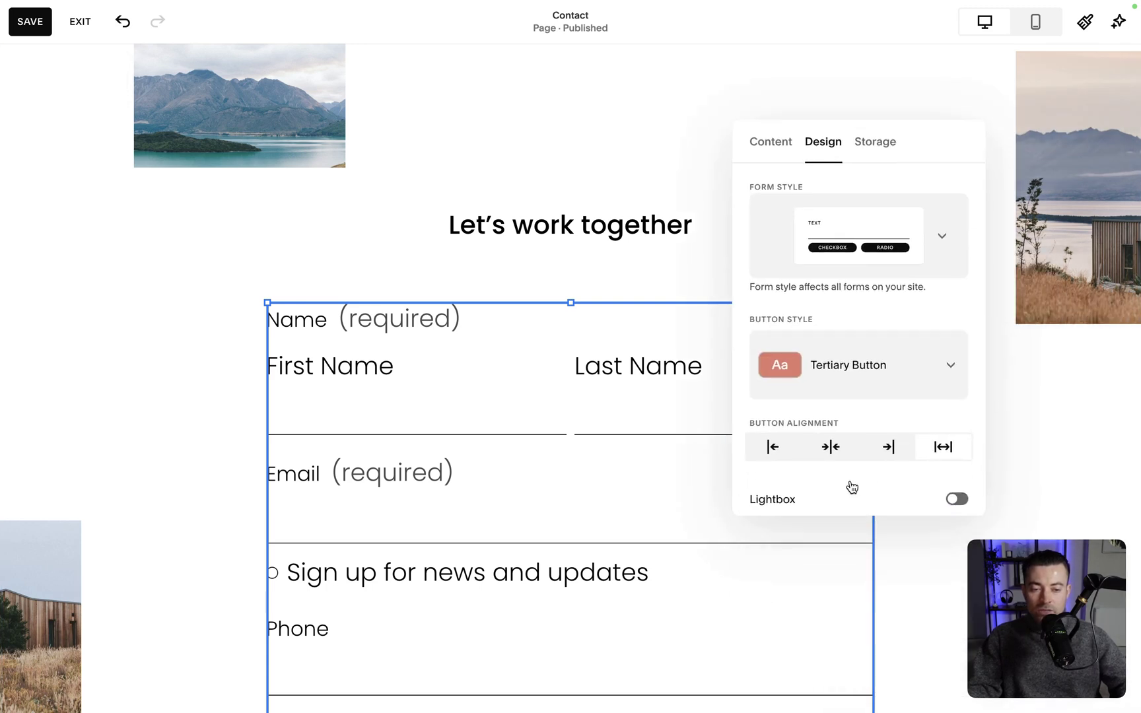
scroll(851, 487, "down", 2)
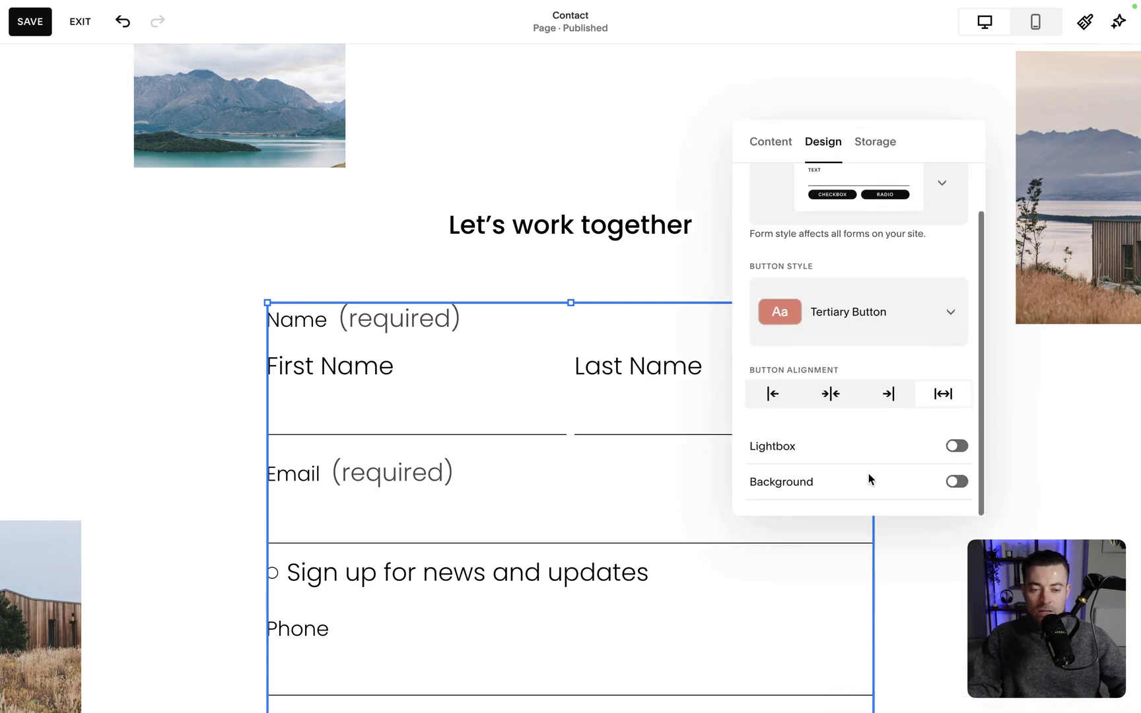
left_click(843, 497)
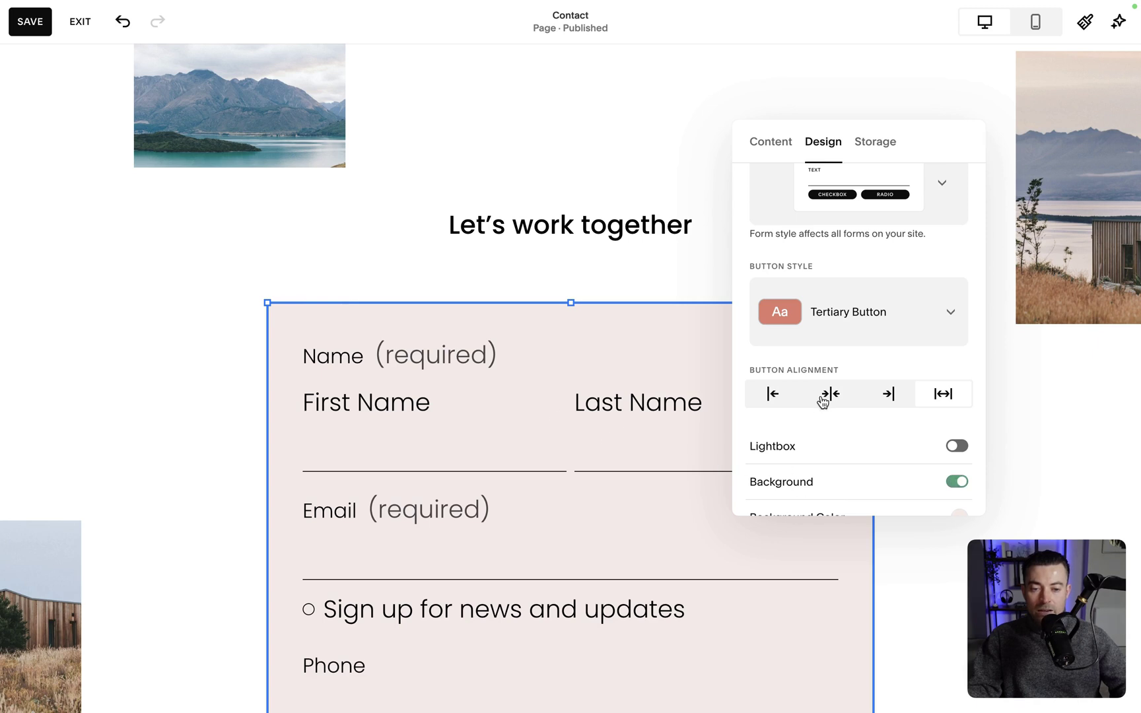
scroll(822, 401, "down", 5)
left_click(917, 352)
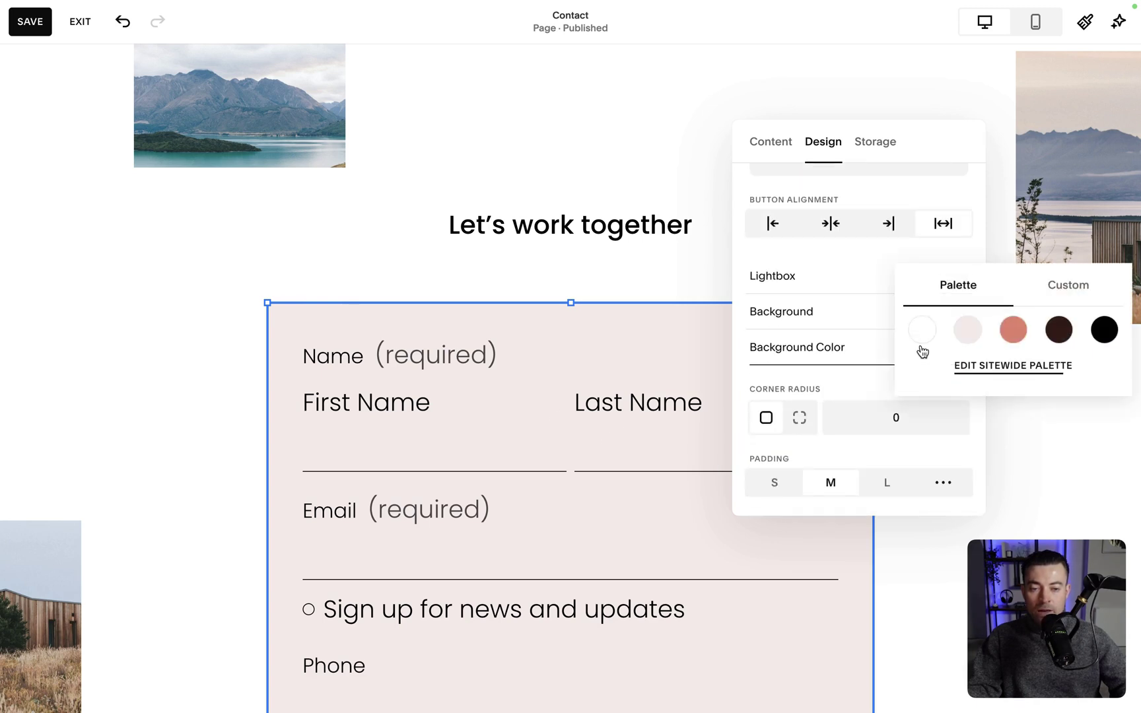
left_click(968, 333)
left_click(1060, 313)
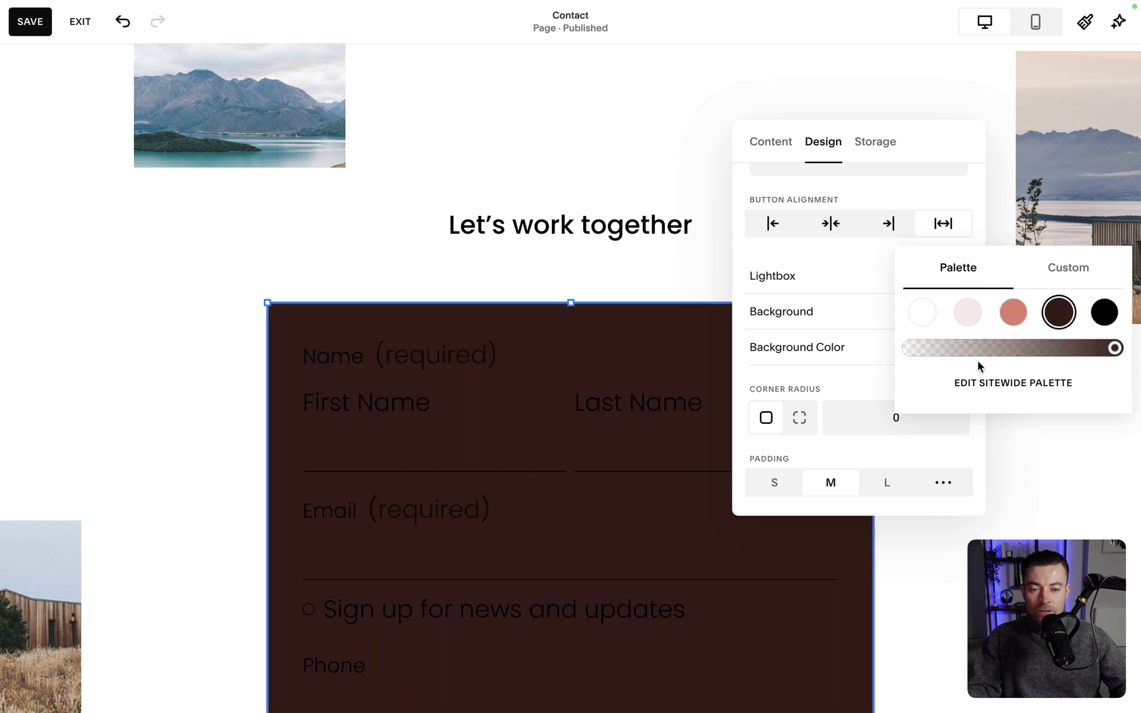
left_click(924, 357)
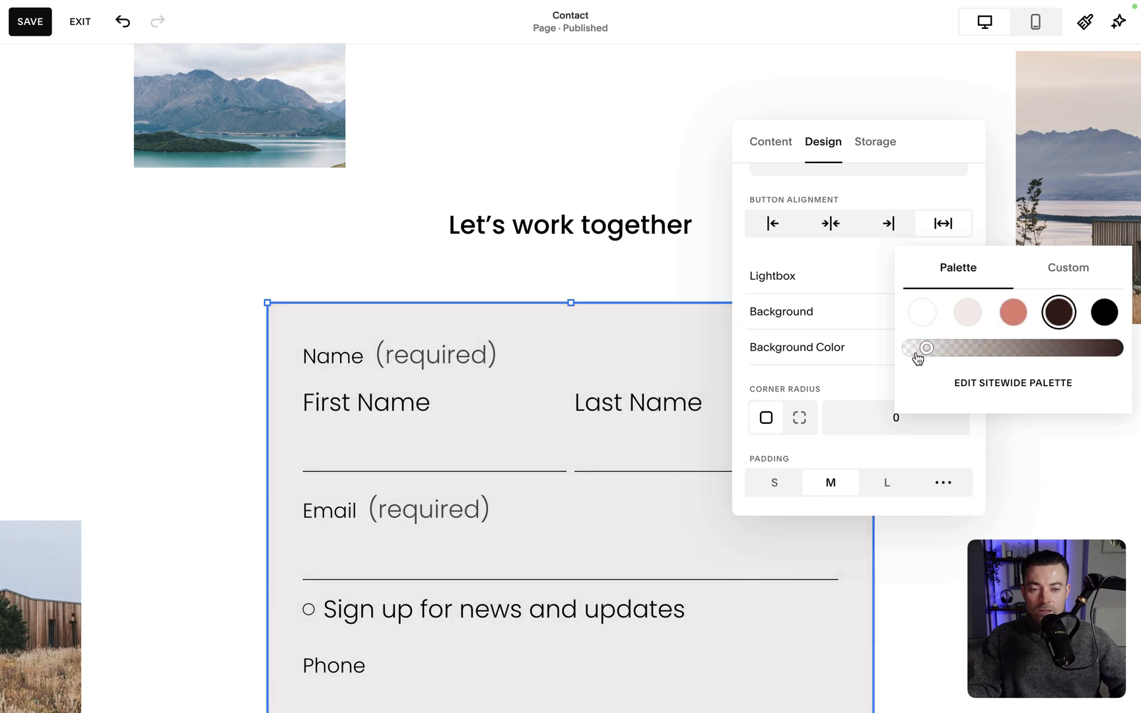
left_click_drag(917, 358, 912, 357)
Step: Give the form a corner radius of 10 and medium (M) padding
left_click(854, 425)
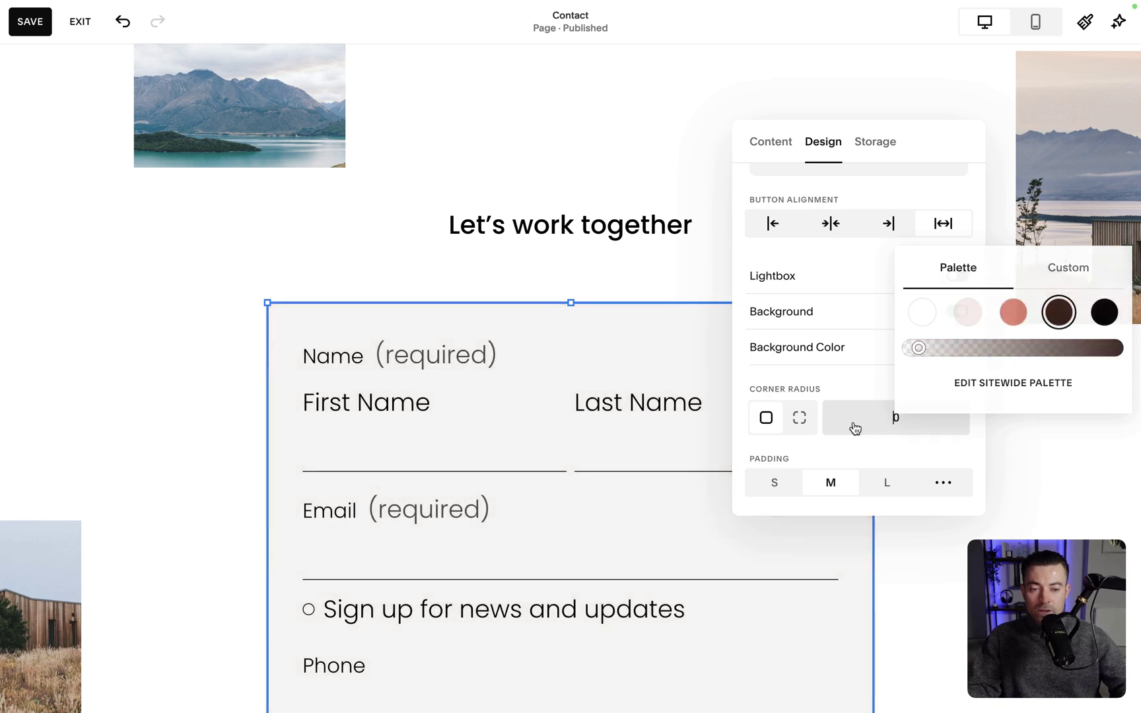
type("10")
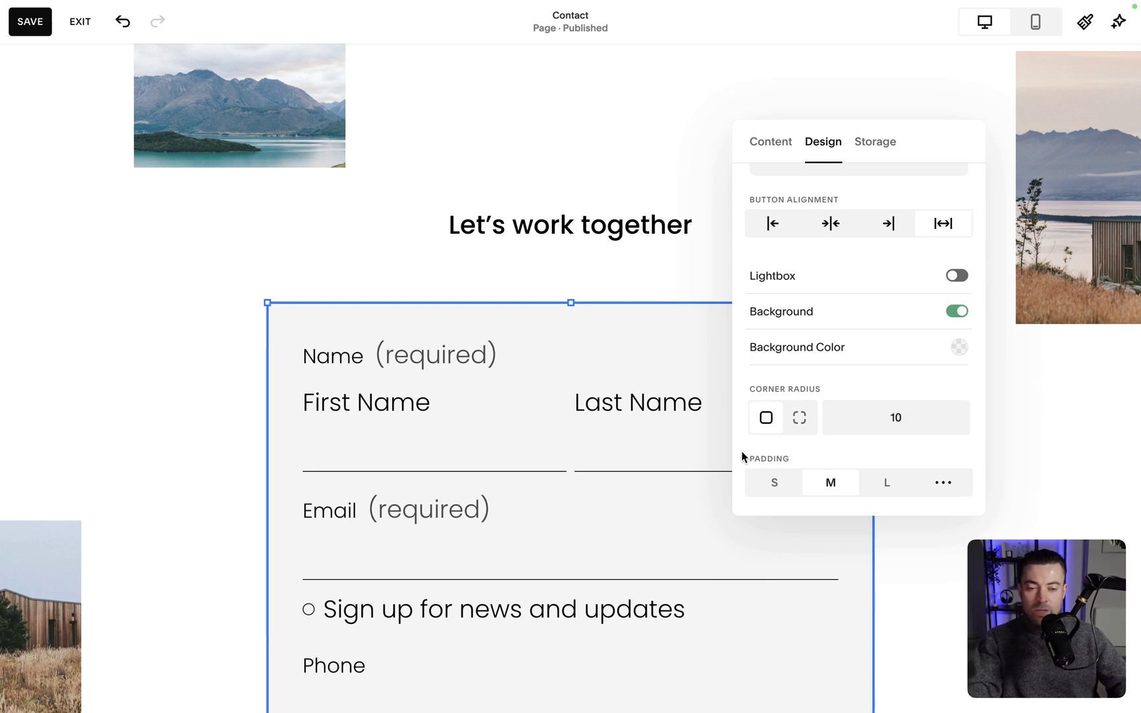
left_click(769, 483)
left_click(885, 495)
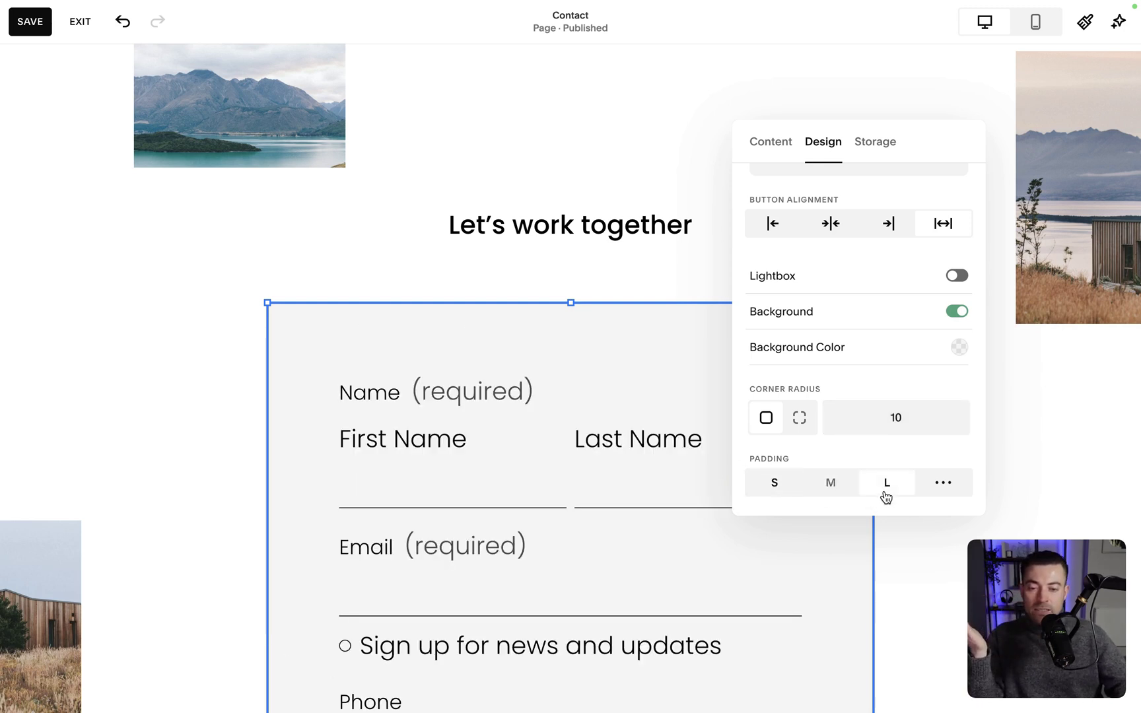
left_click(854, 494)
Step: Scroll through the restyled contact form to review it, then save the Contact page
left_click(87, 365)
scroll(86, 366, "down", 6)
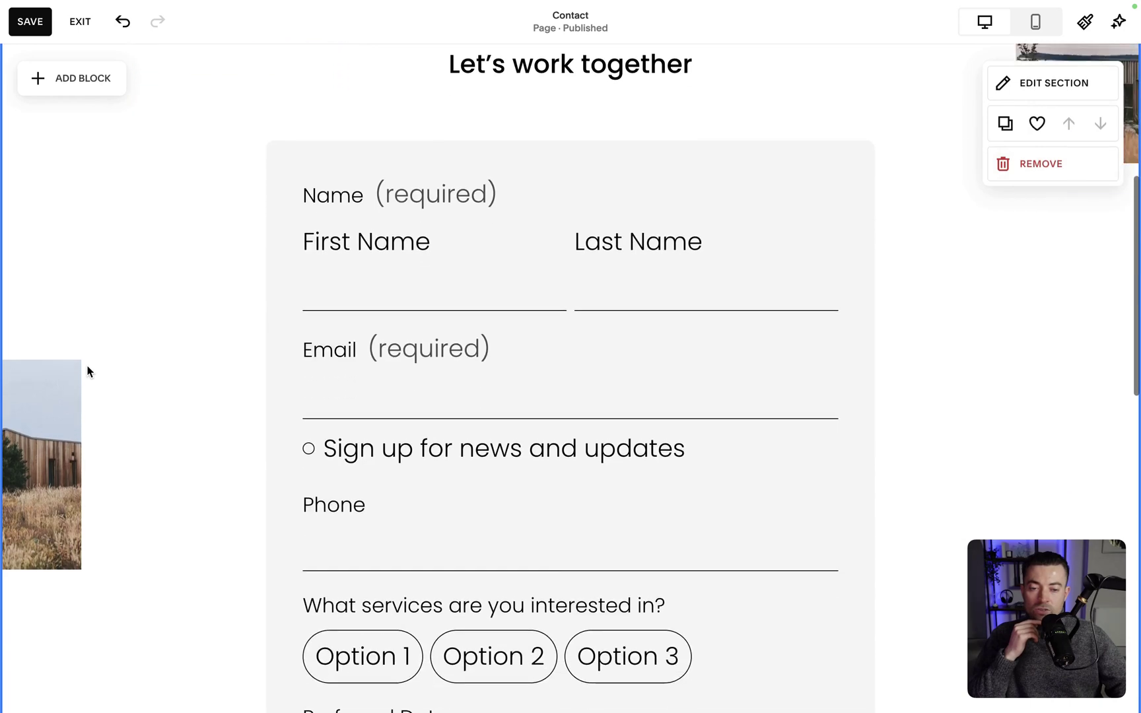
scroll(86, 371, "down", 5)
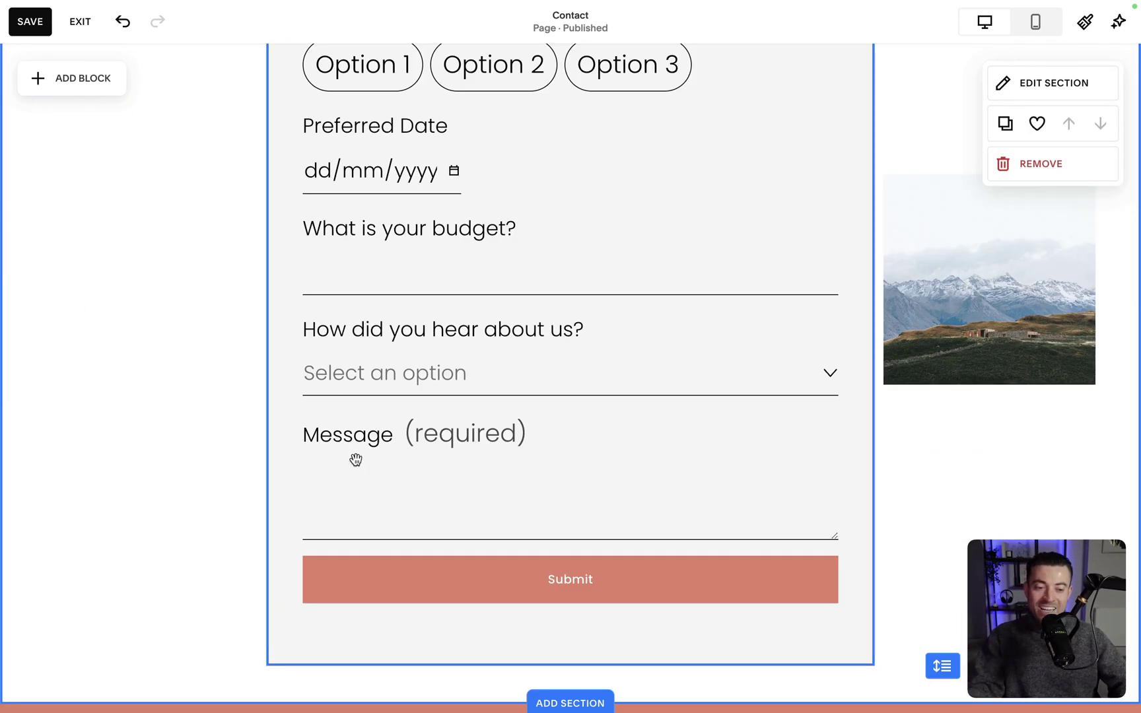
scroll(688, 438, "up", 10)
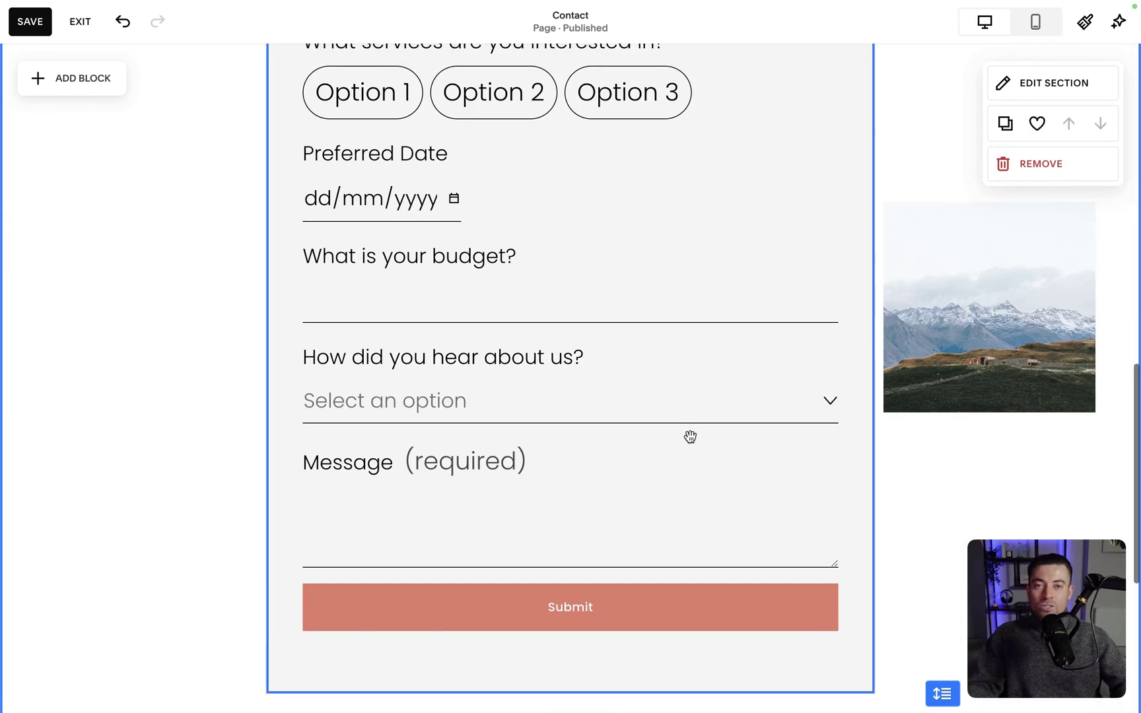
left_click(31, 22)
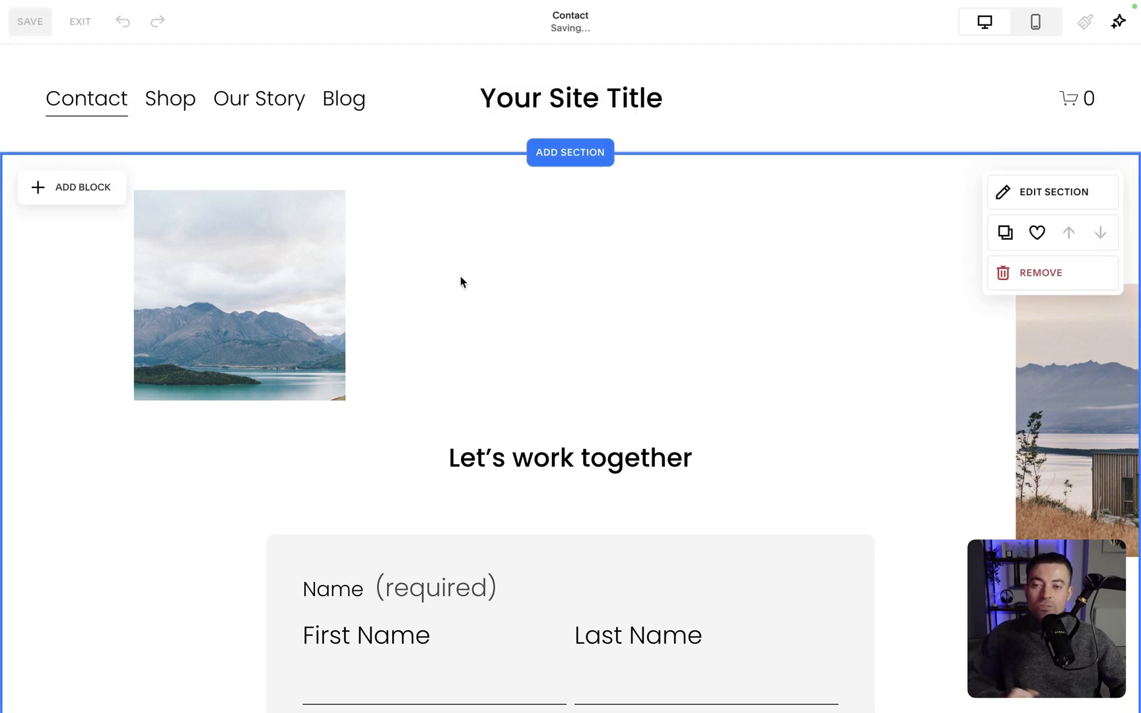
scroll(711, 437, "down", 3)
scroll(710, 437, "down", 1)
Step: Open the form block's Design settings and its sitewide form style editor (Square fields, 1px border)
double_click(710, 436)
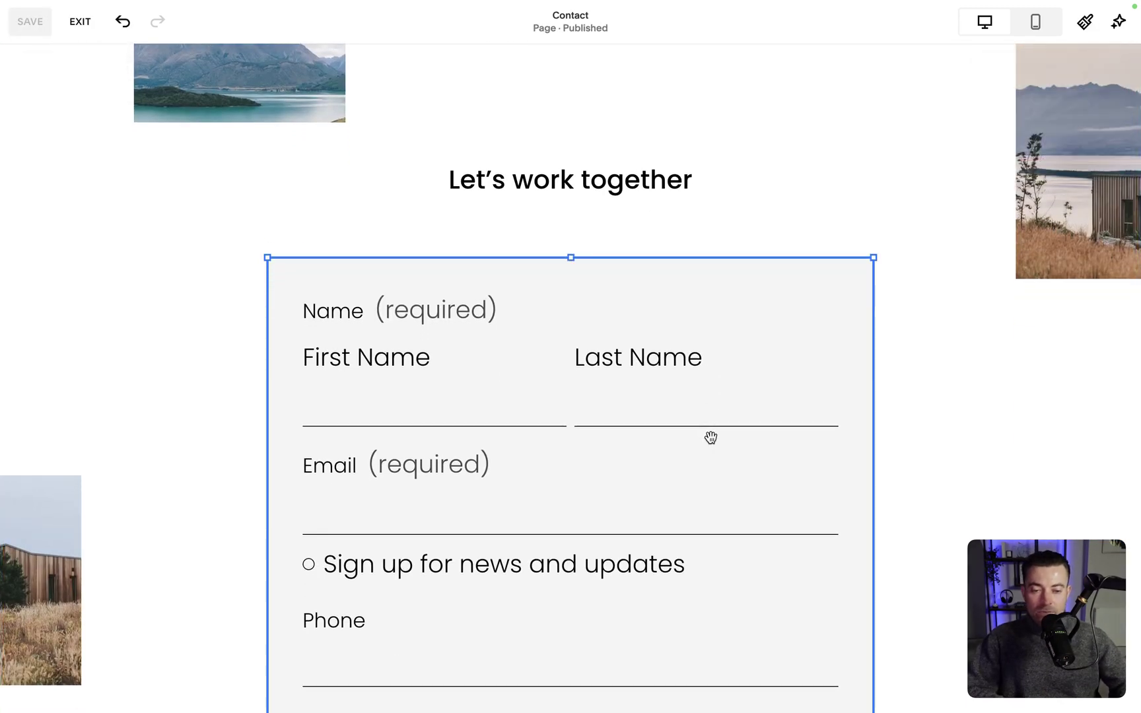
left_click(948, 316)
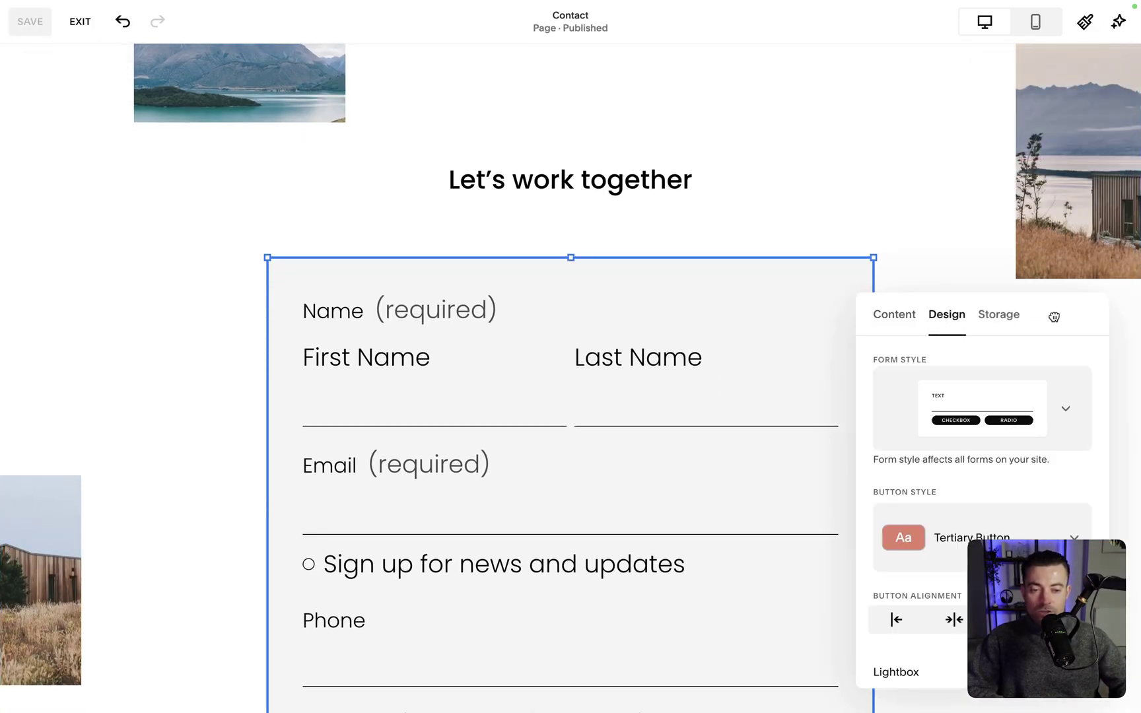
left_click_drag(1053, 317, 902, 148)
left_click(914, 239)
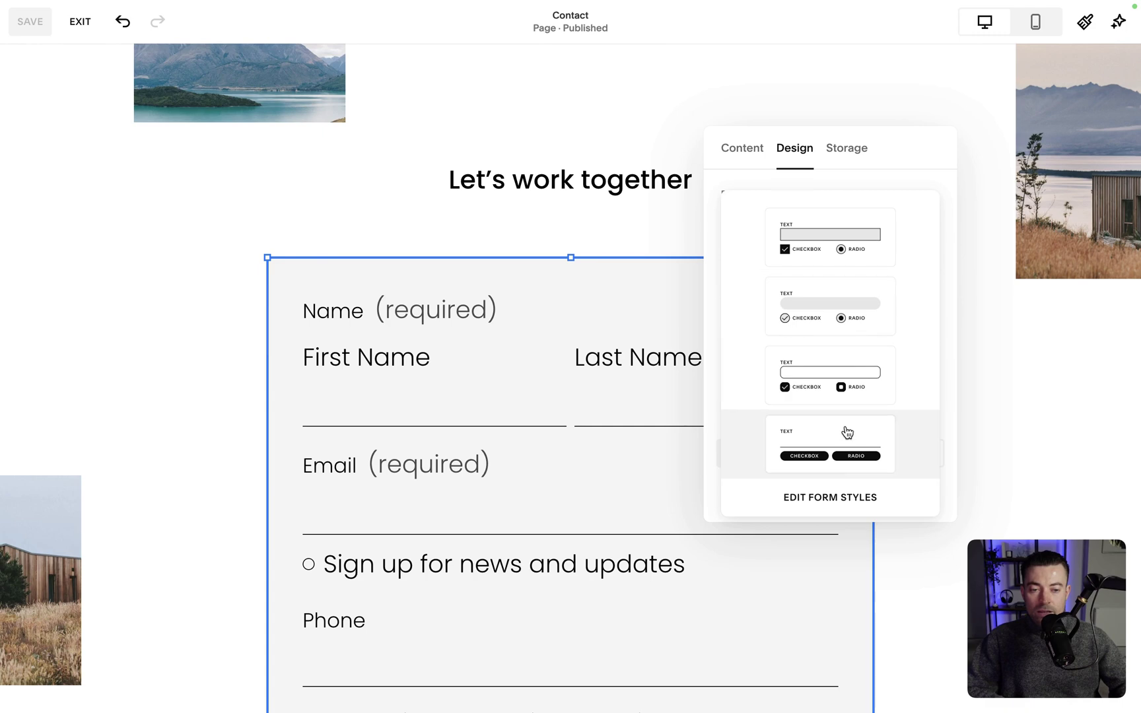
left_click(818, 503)
scroll(950, 323, "down", 1)
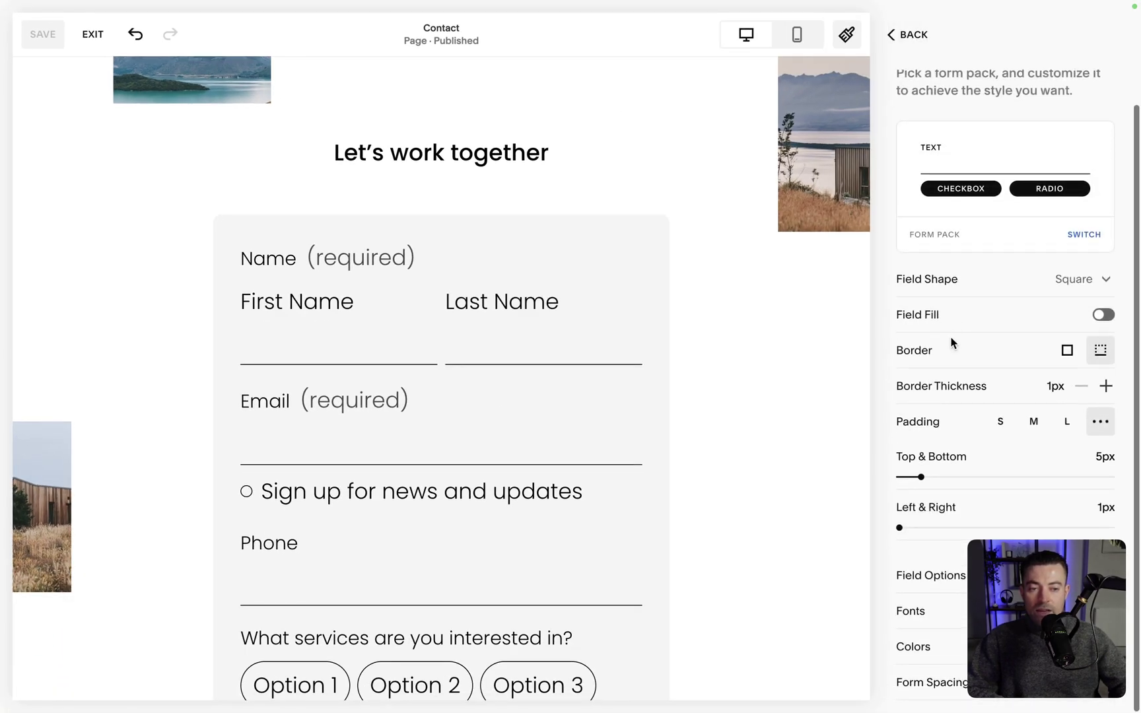
left_click_drag(1056, 573, 113, 161)
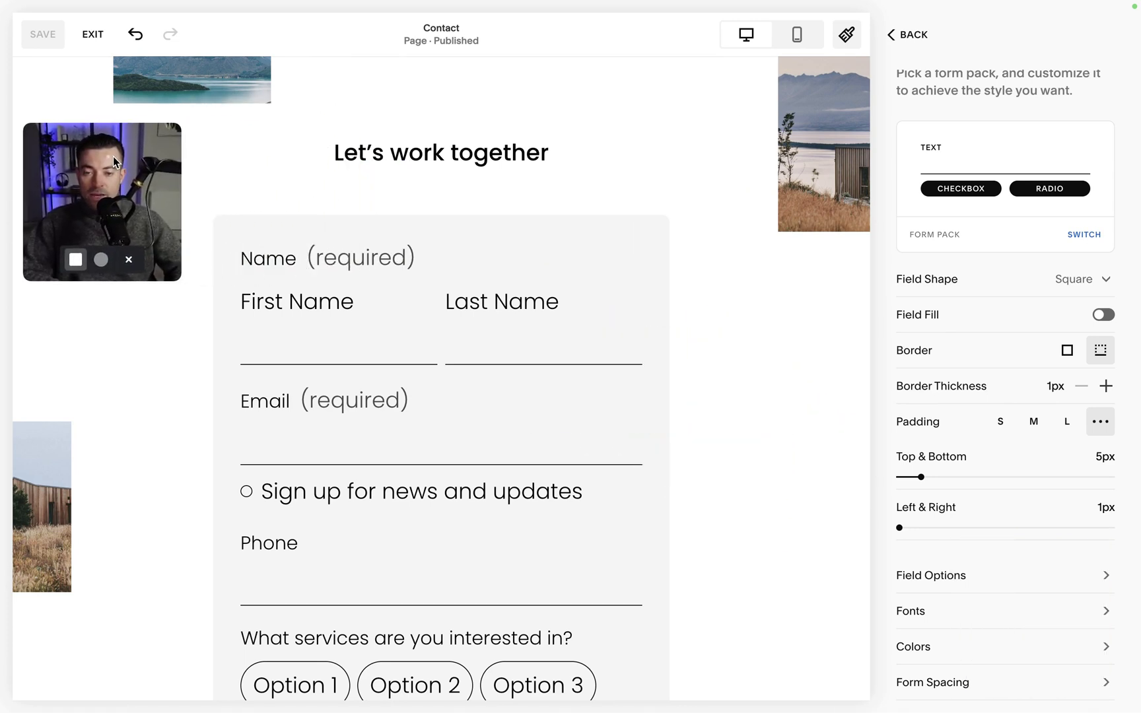
Step: Make the form fields square-cornered with underline-only borders
left_click(990, 289)
left_click(1001, 347)
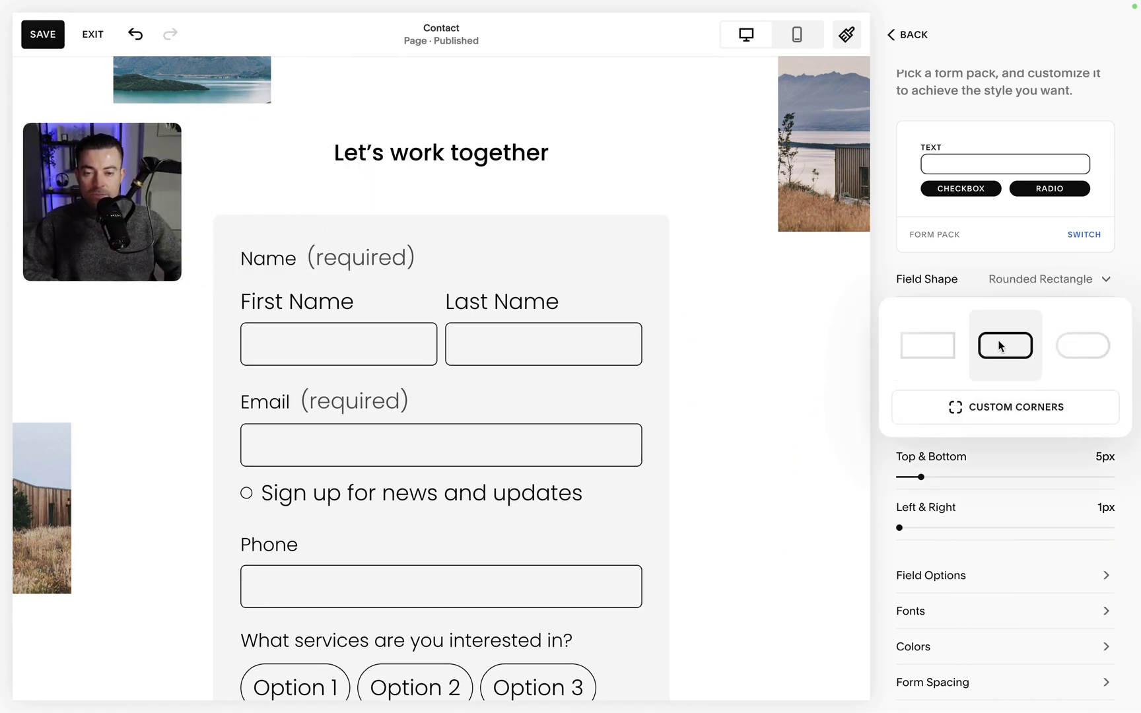
left_click(918, 353)
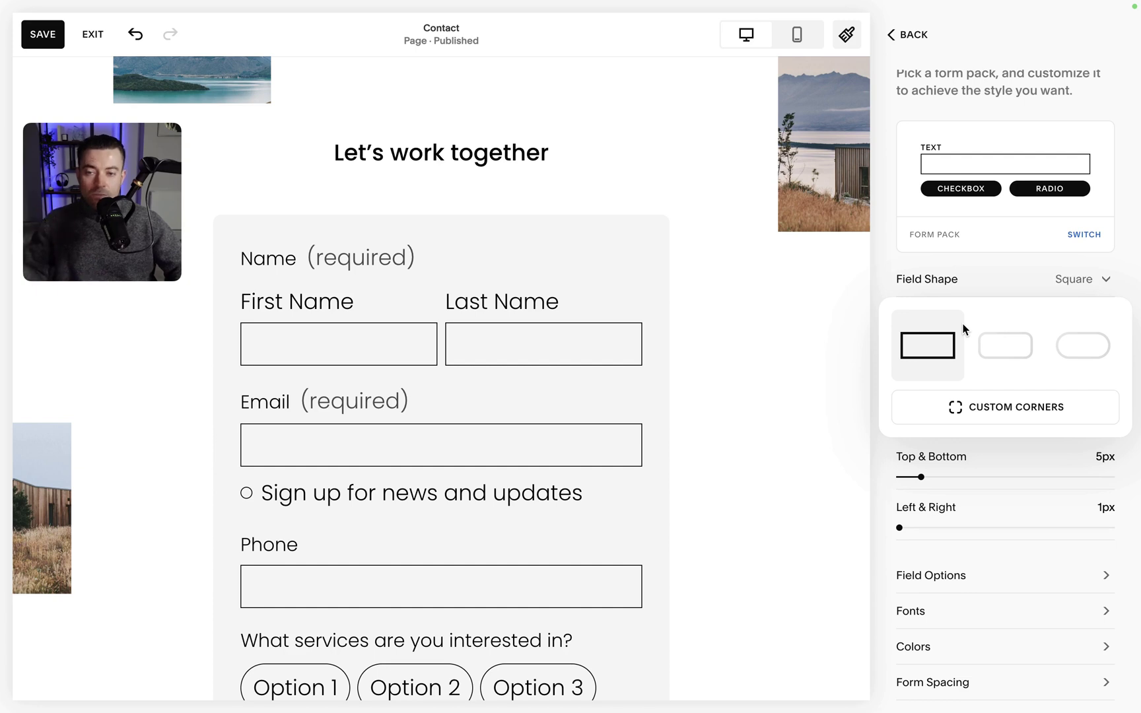
left_click(988, 272)
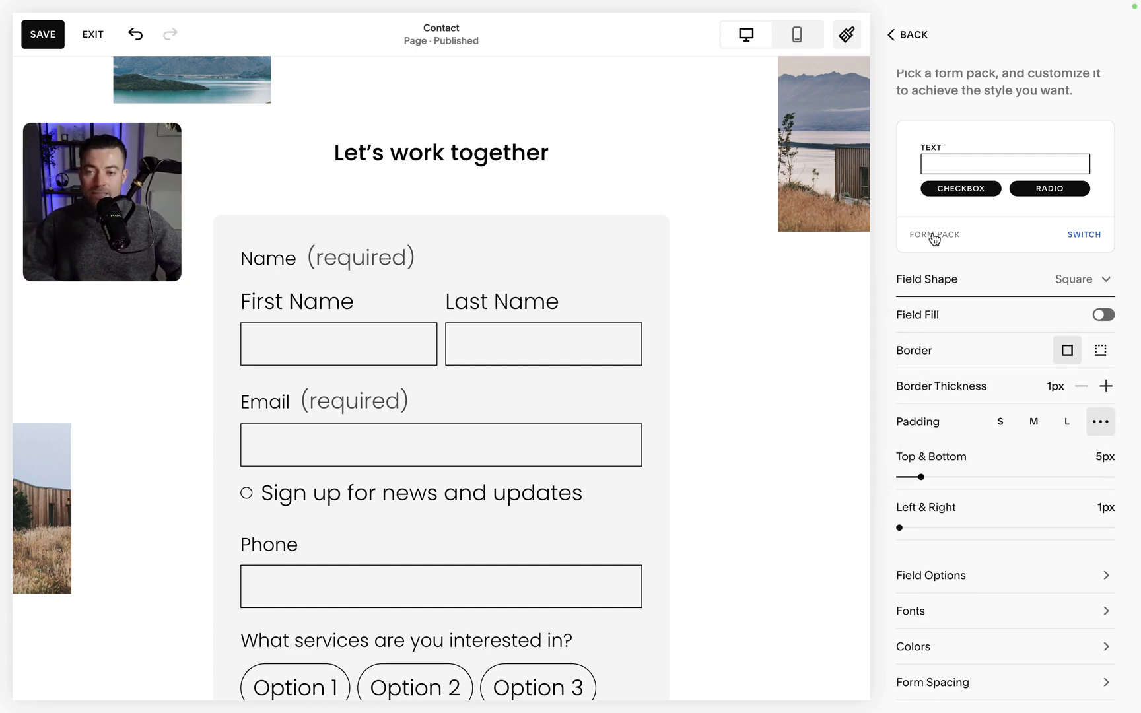
left_click(1090, 353)
left_click(1067, 352)
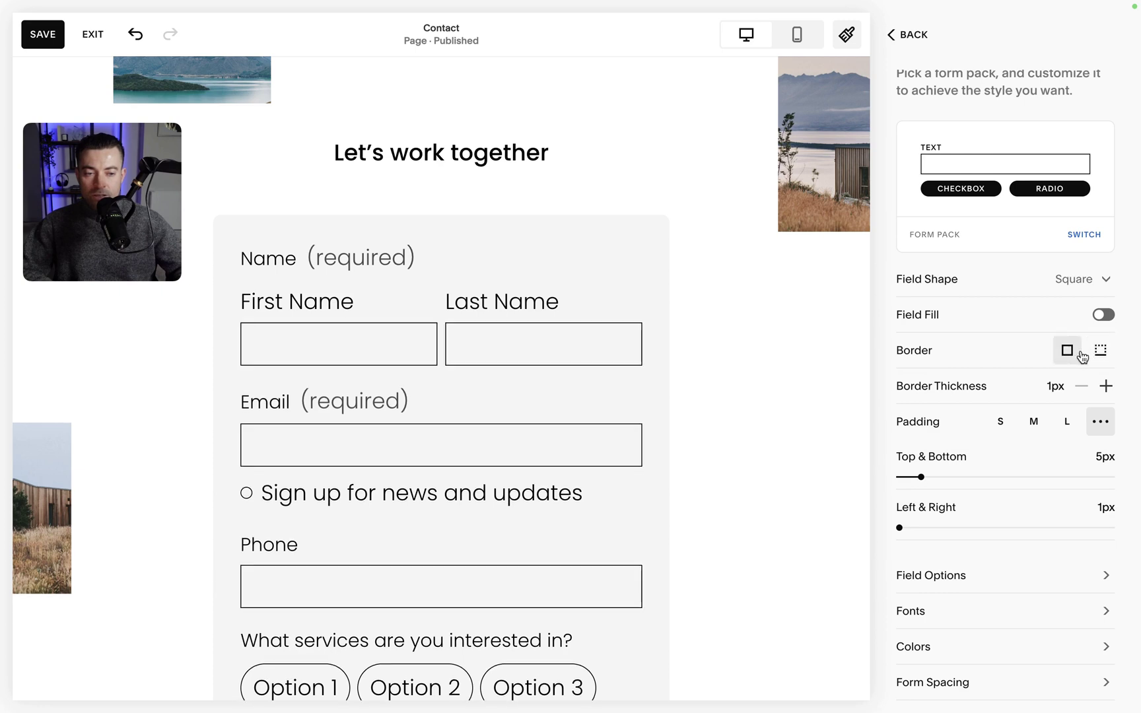
left_click(1099, 352)
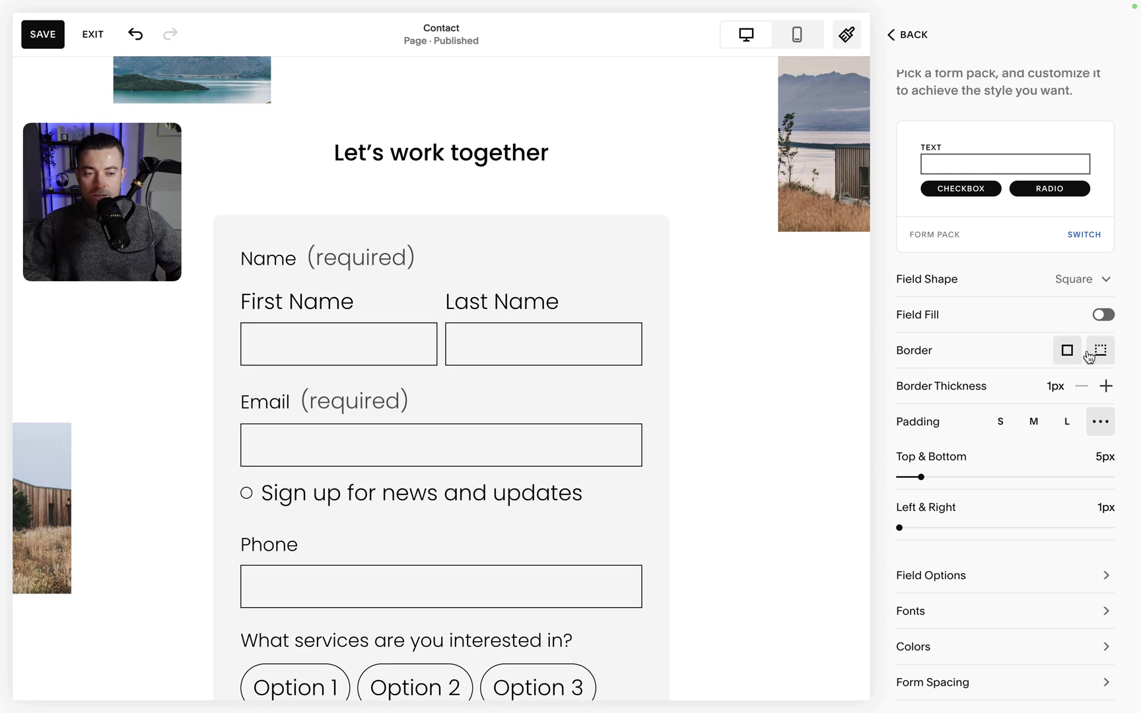
Step: Set the field border thickness to 2px and the field padding to M
double_click(1050, 387)
type("0")
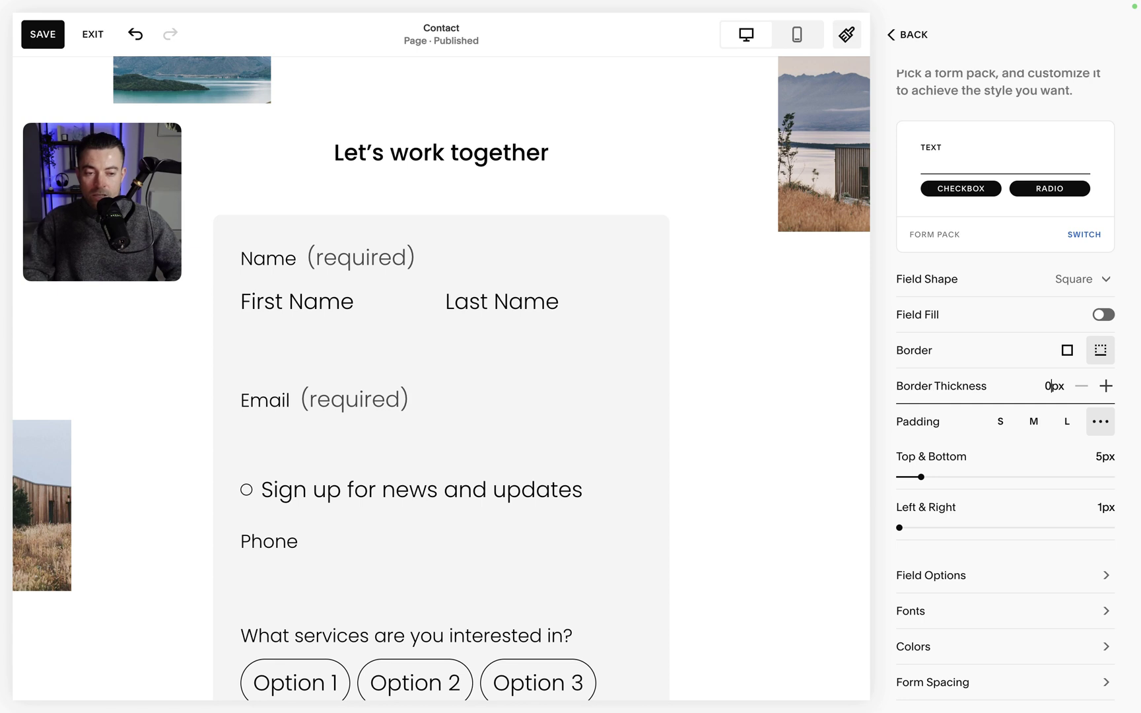
key("BackSpace")
type("10")
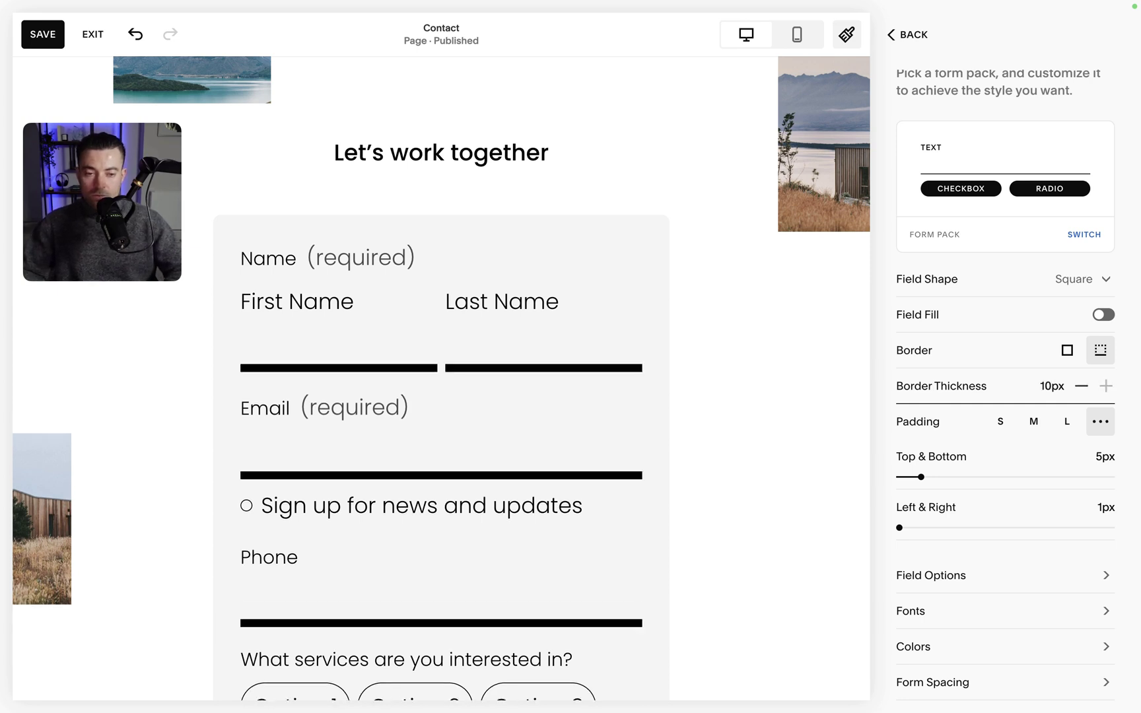
key("BackSpace")
key("BackSpace")
type("4")
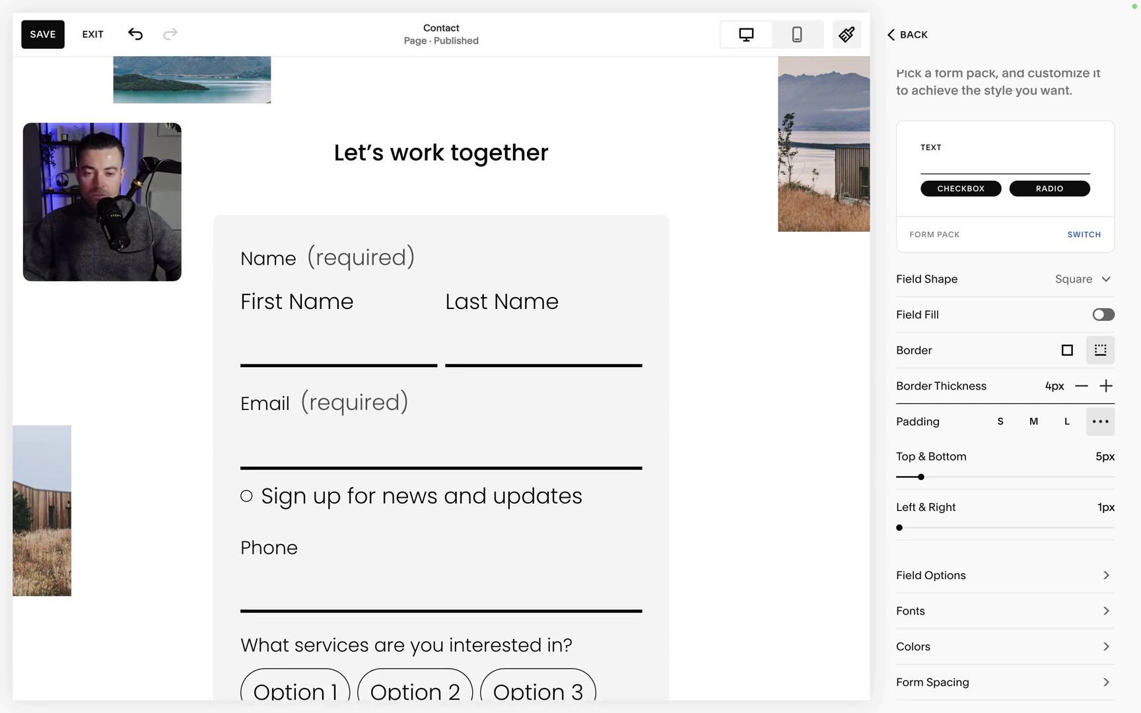
key("BackSpace")
type("2")
left_click(1033, 421)
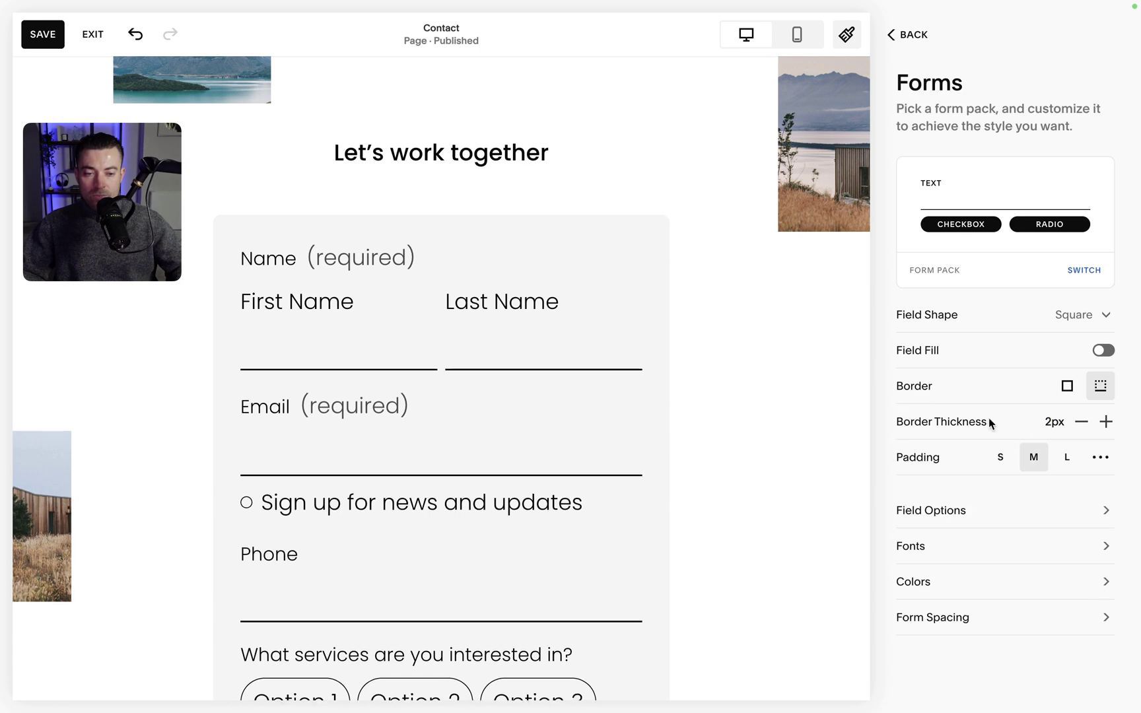
Step: Set the Checkbox field style to Icon under Field Options
left_click(976, 512)
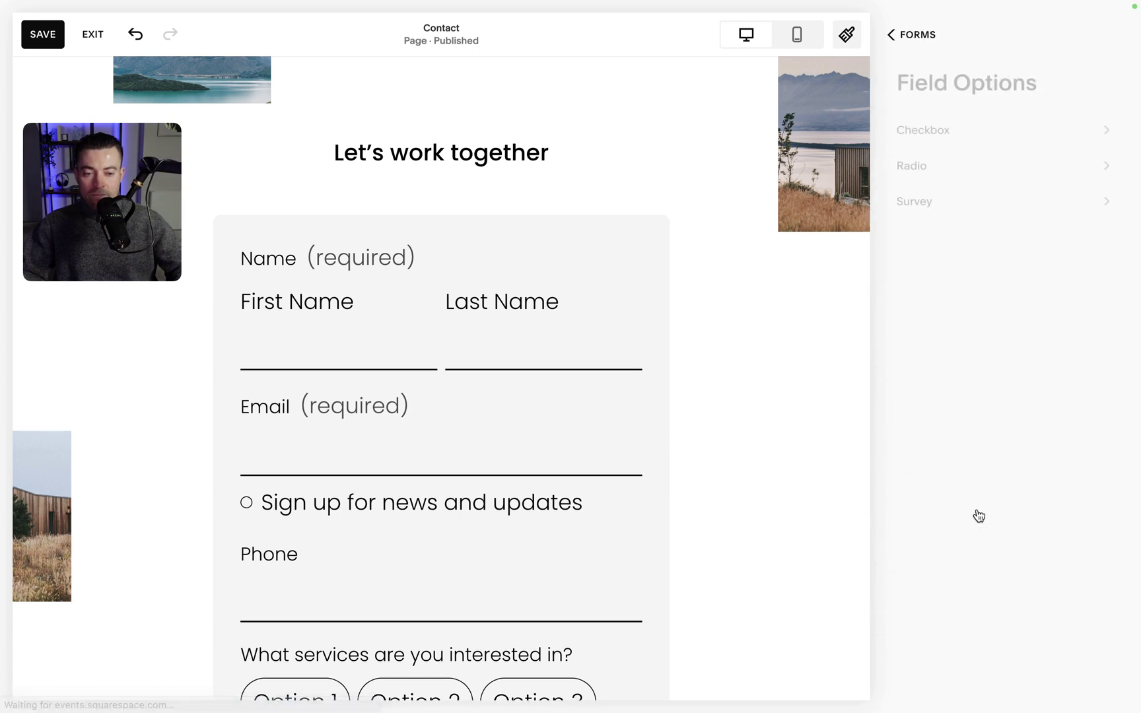
left_click(984, 130)
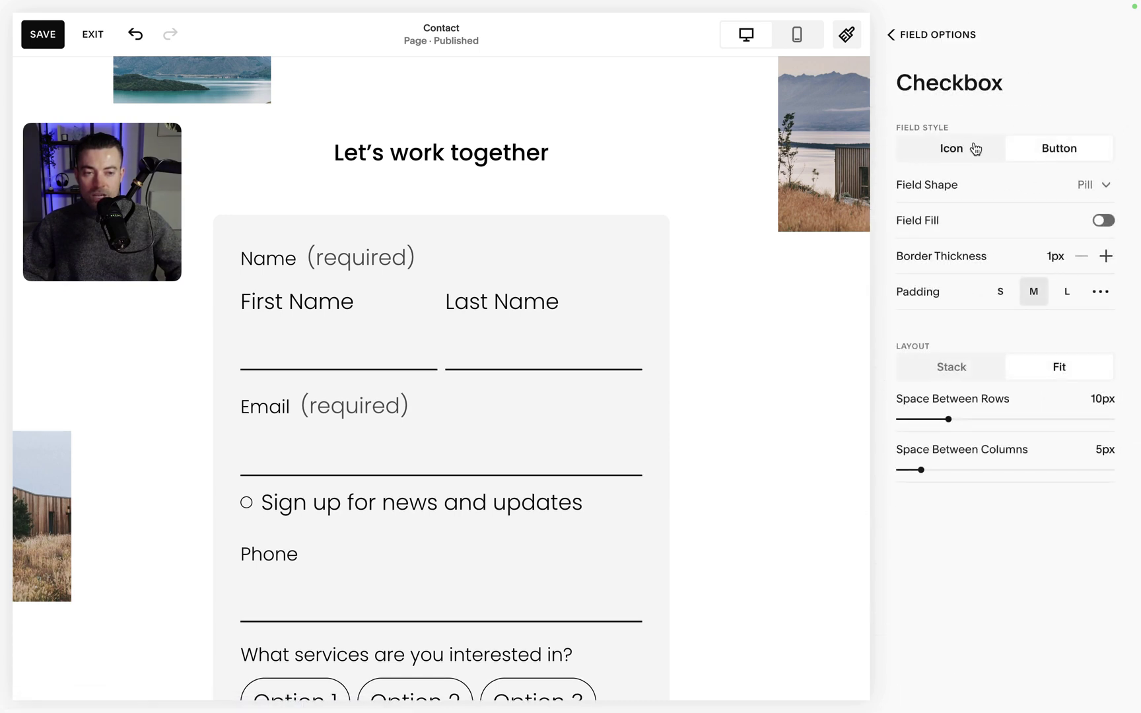
left_click(951, 146)
scroll(438, 500, "down", 3)
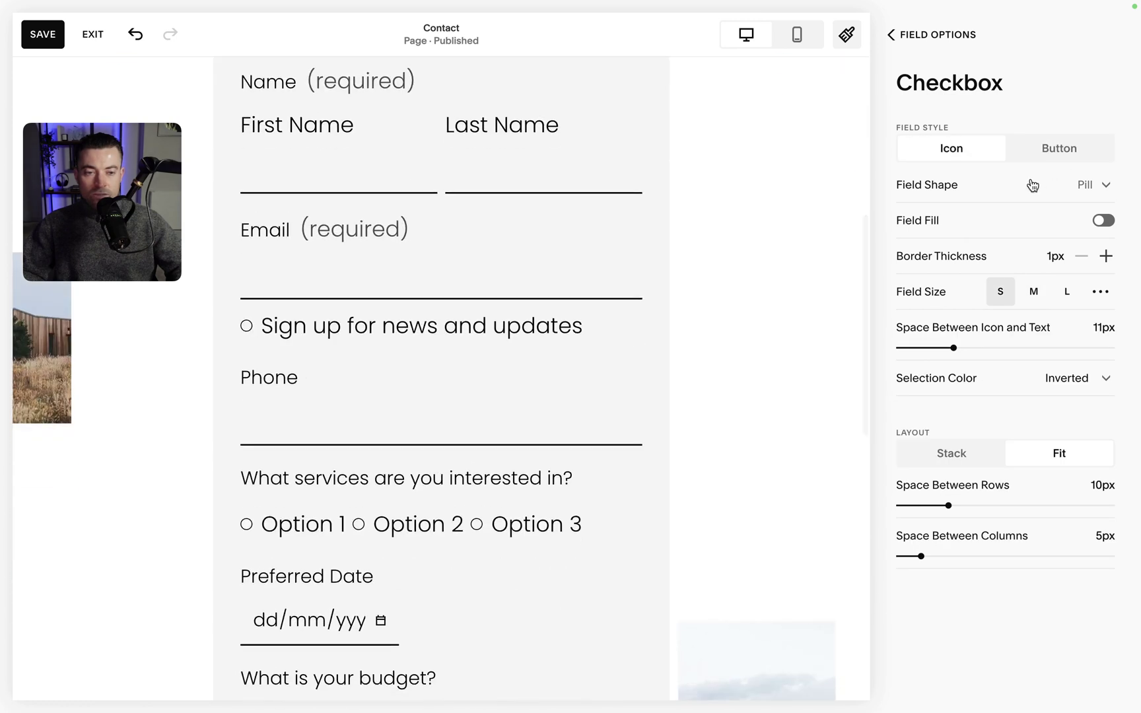
left_click(1069, 150)
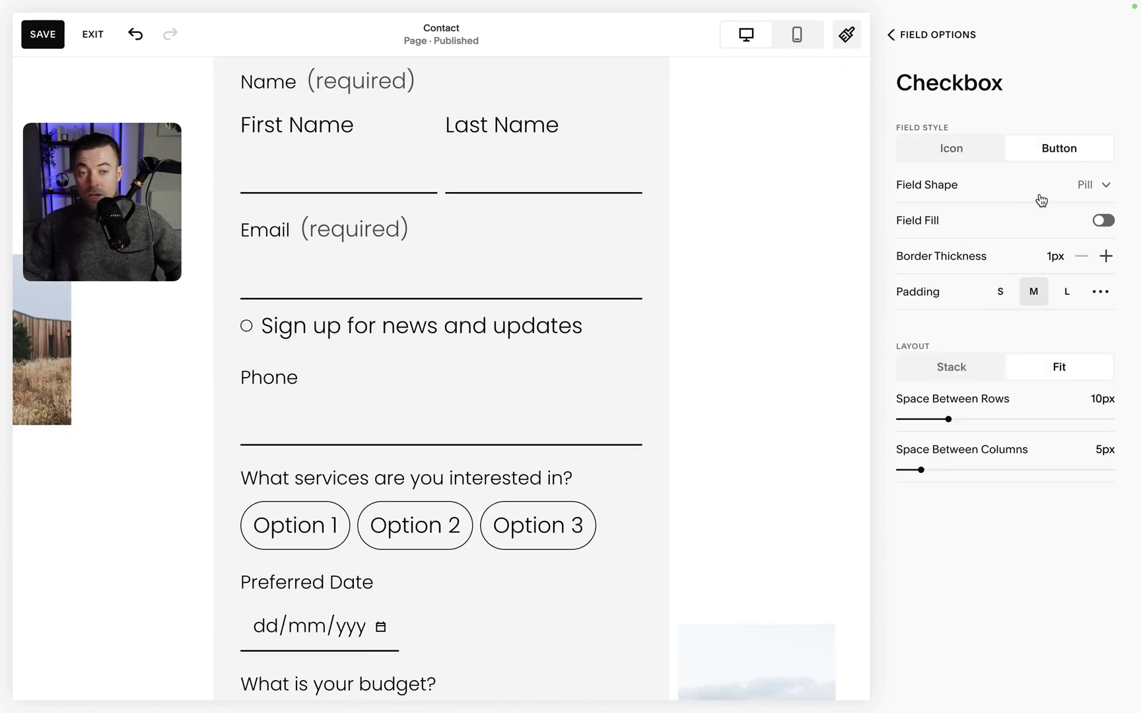
left_click(1105, 255)
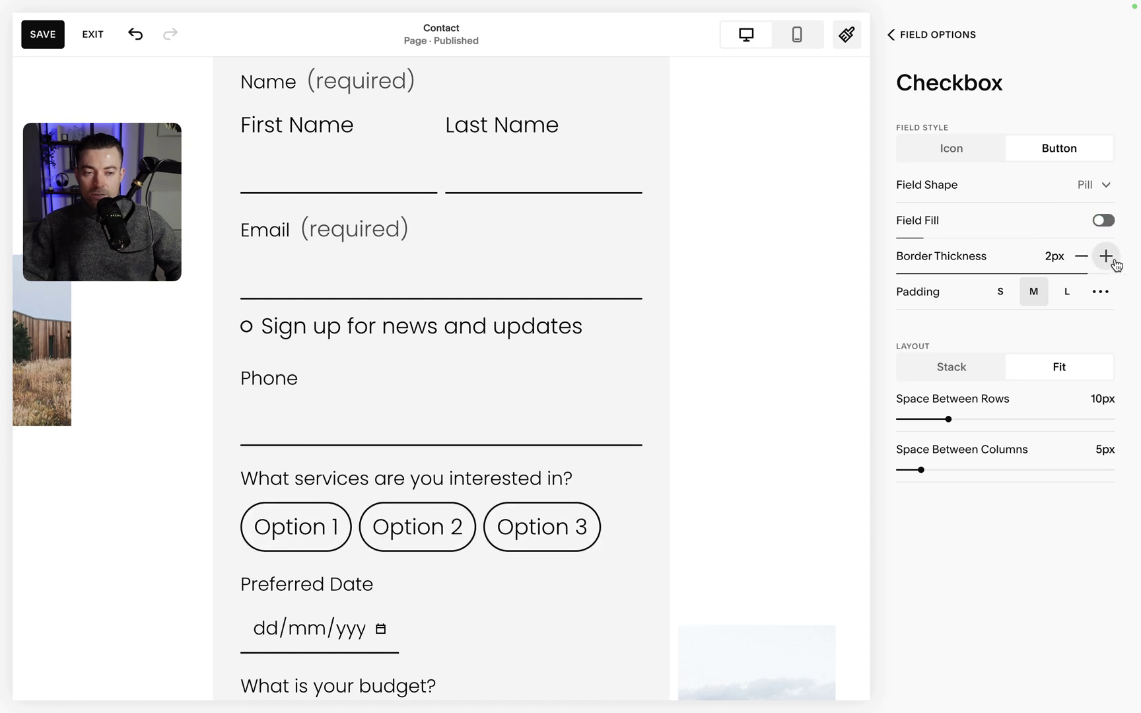
left_click(1106, 256)
left_click(1106, 256)
left_click(1080, 255)
left_click(1000, 291)
left_click(963, 158)
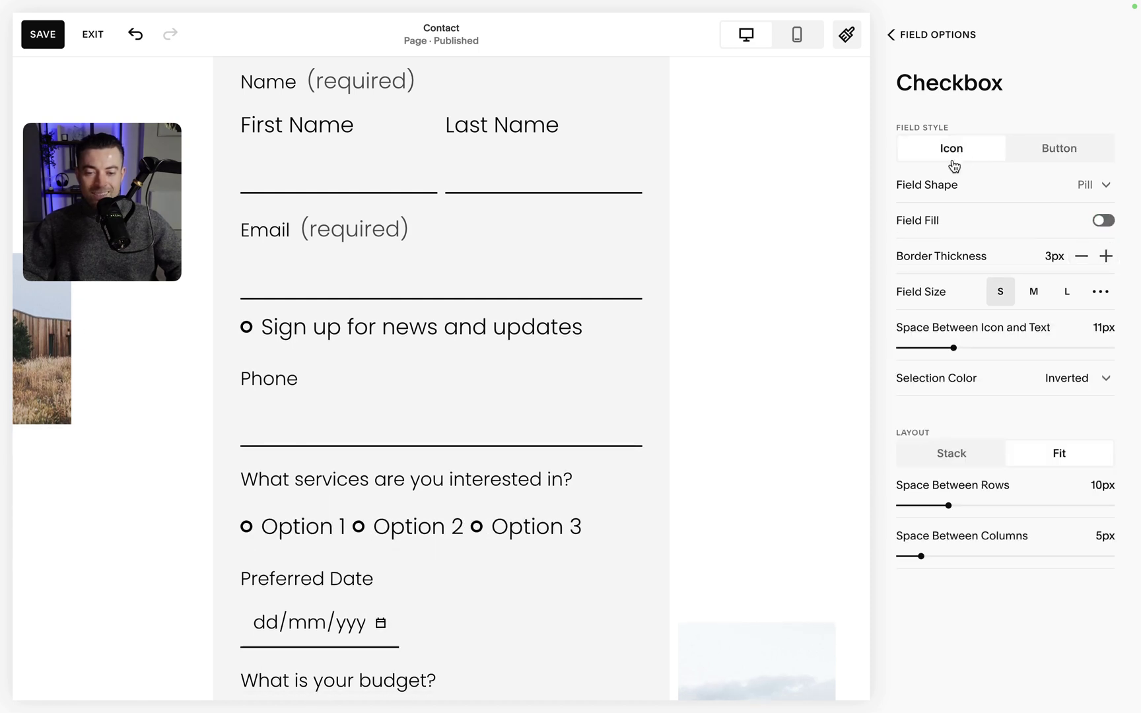
Step: Give checkbox icons a 1px outline, keep 11px spacing and the single-row Fit layout
left_click(1083, 258)
left_click(1083, 258)
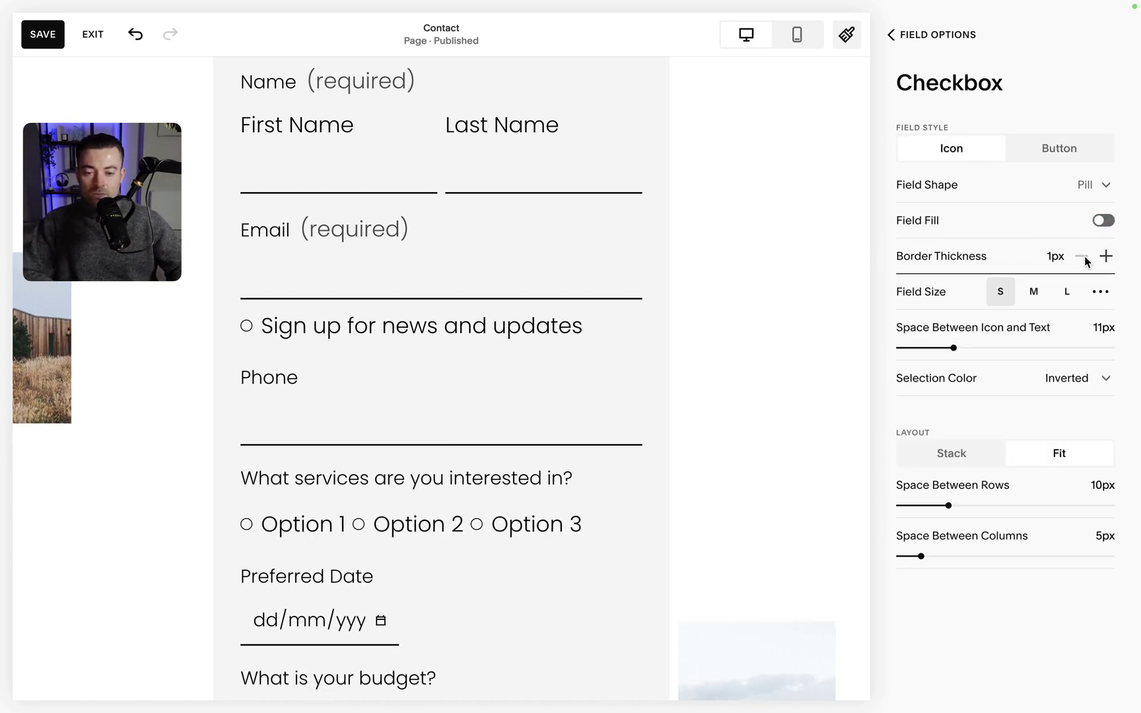
left_click_drag(923, 351, 954, 349)
left_click(954, 456)
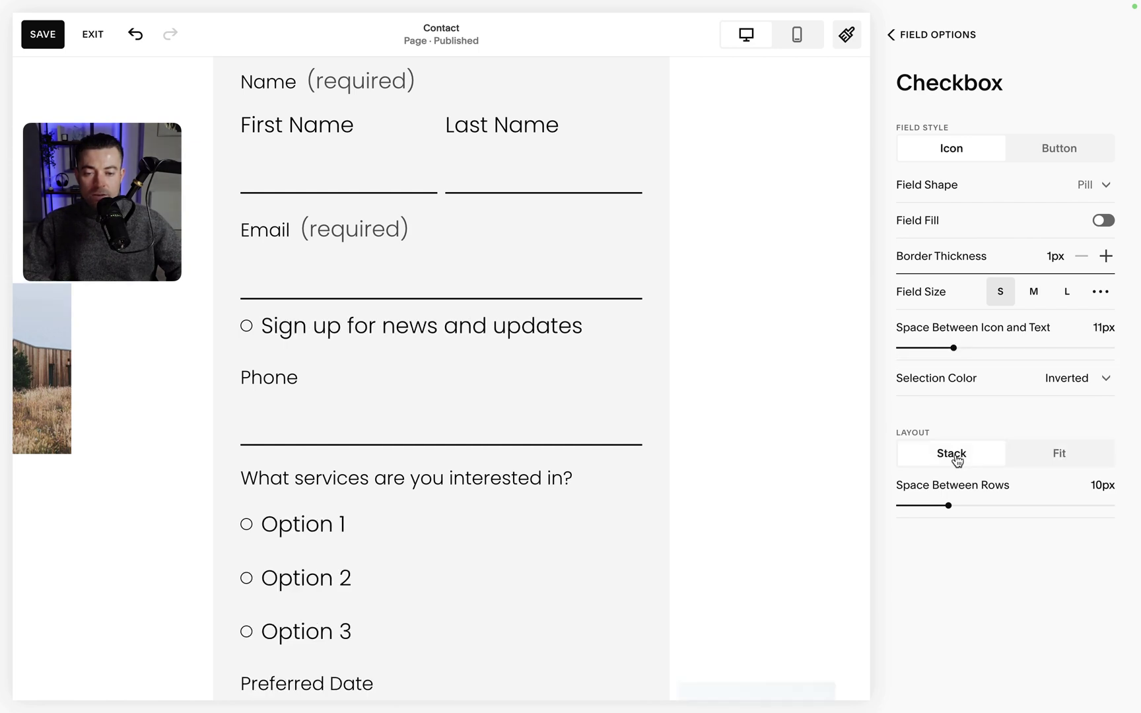
left_click(1048, 465)
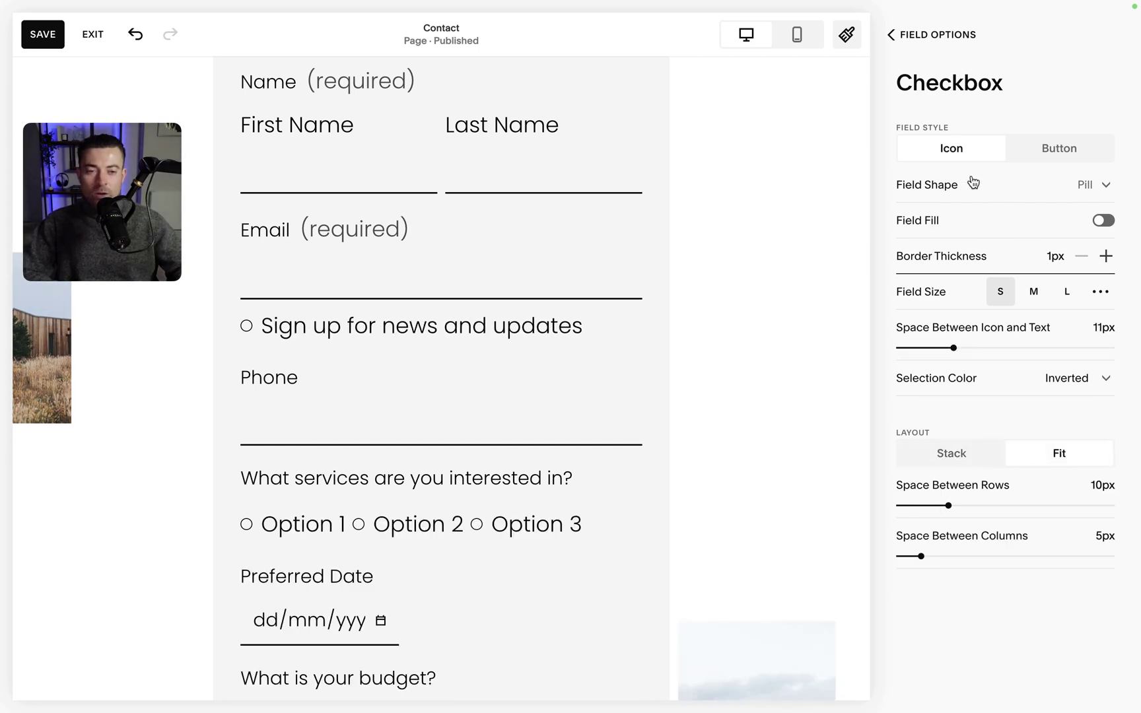
double_click(917, 39)
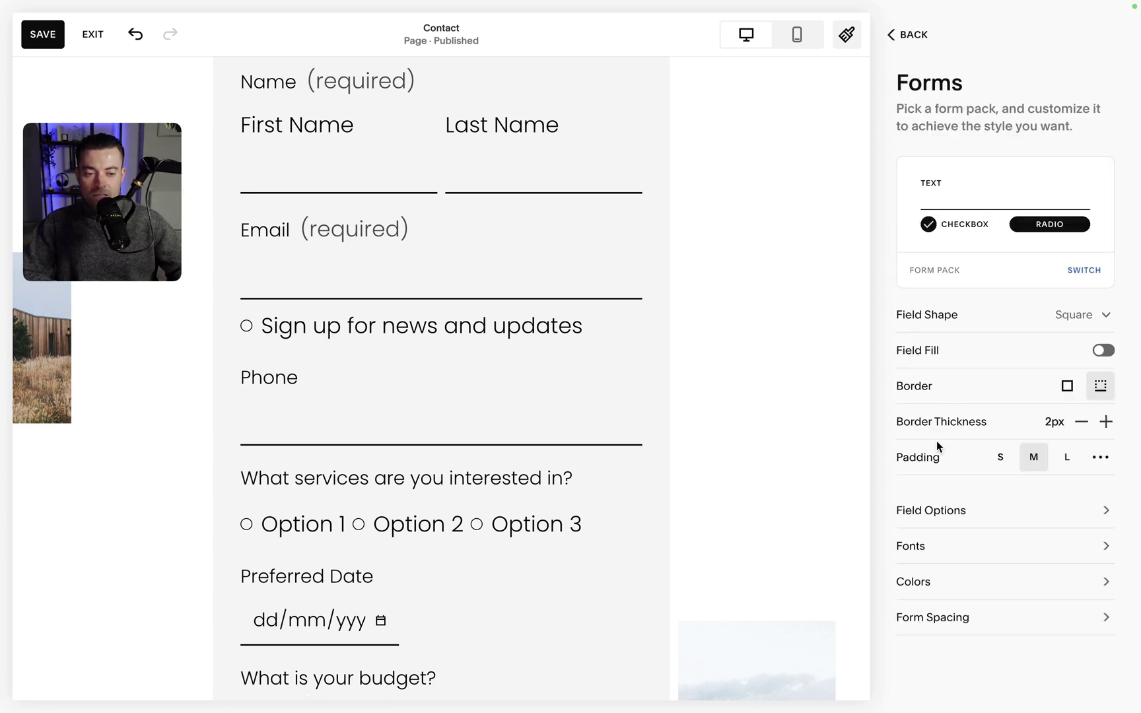
left_click(918, 548)
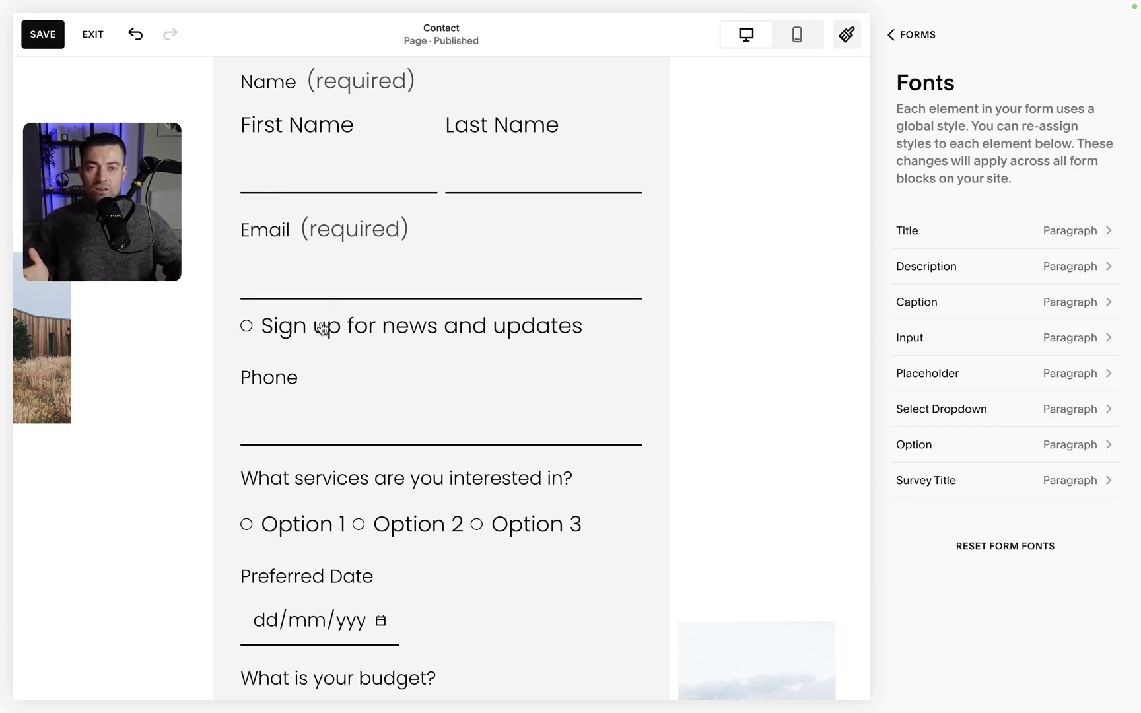
left_click(293, 174)
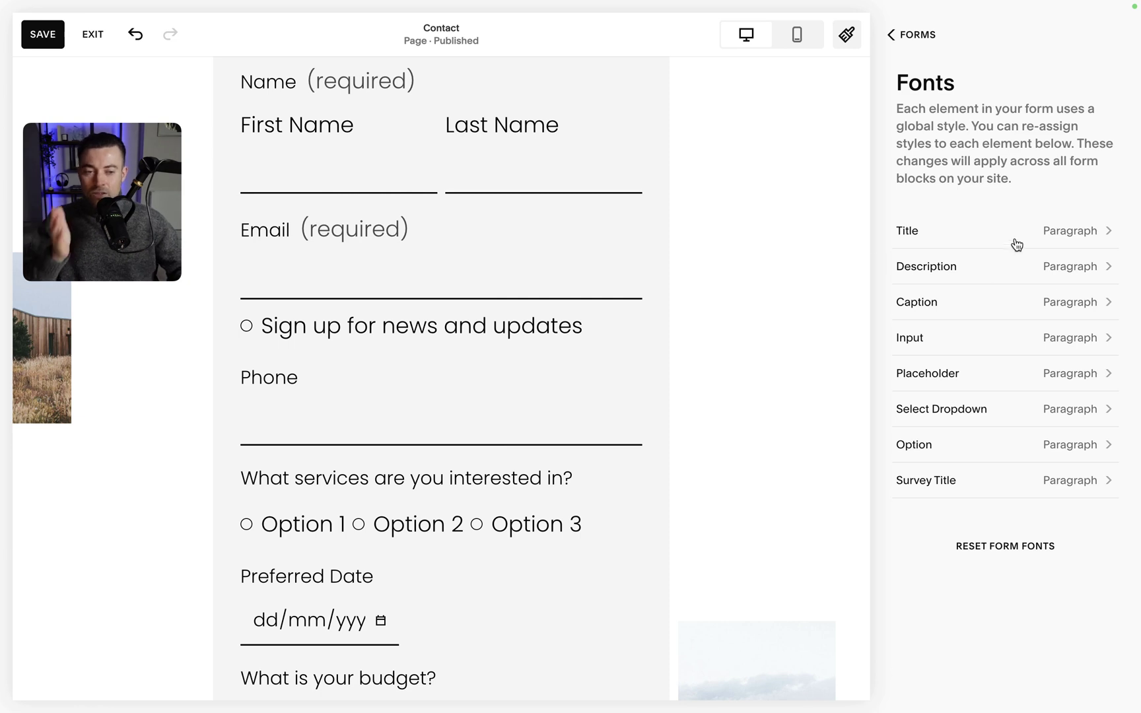
left_click(918, 35)
Step: Review the form Colors and Form Spacing settings, then return to the Site Styles list
left_click(945, 583)
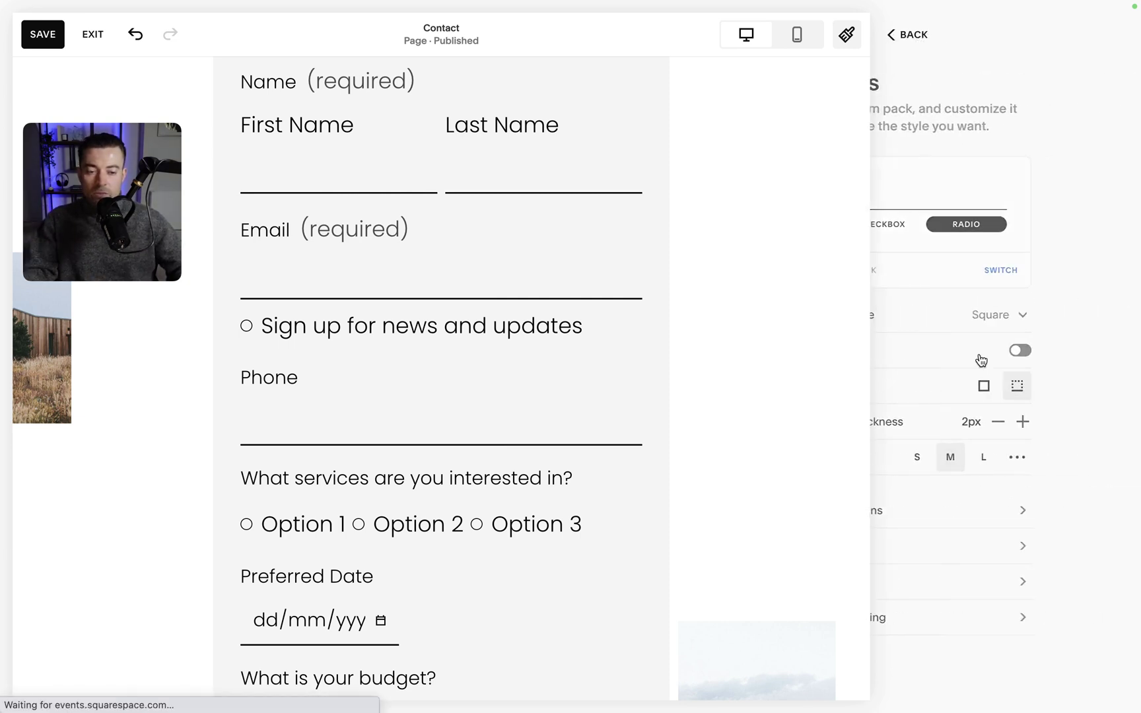
scroll(956, 329, "down", 10)
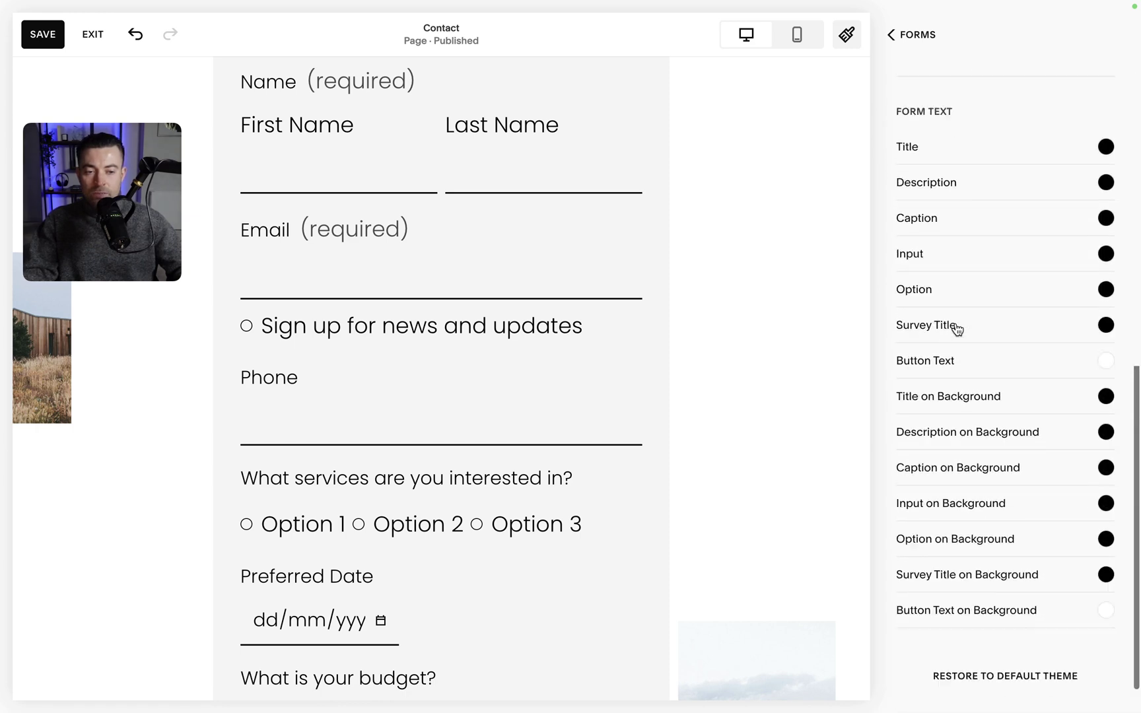
scroll(957, 329, "up", 10)
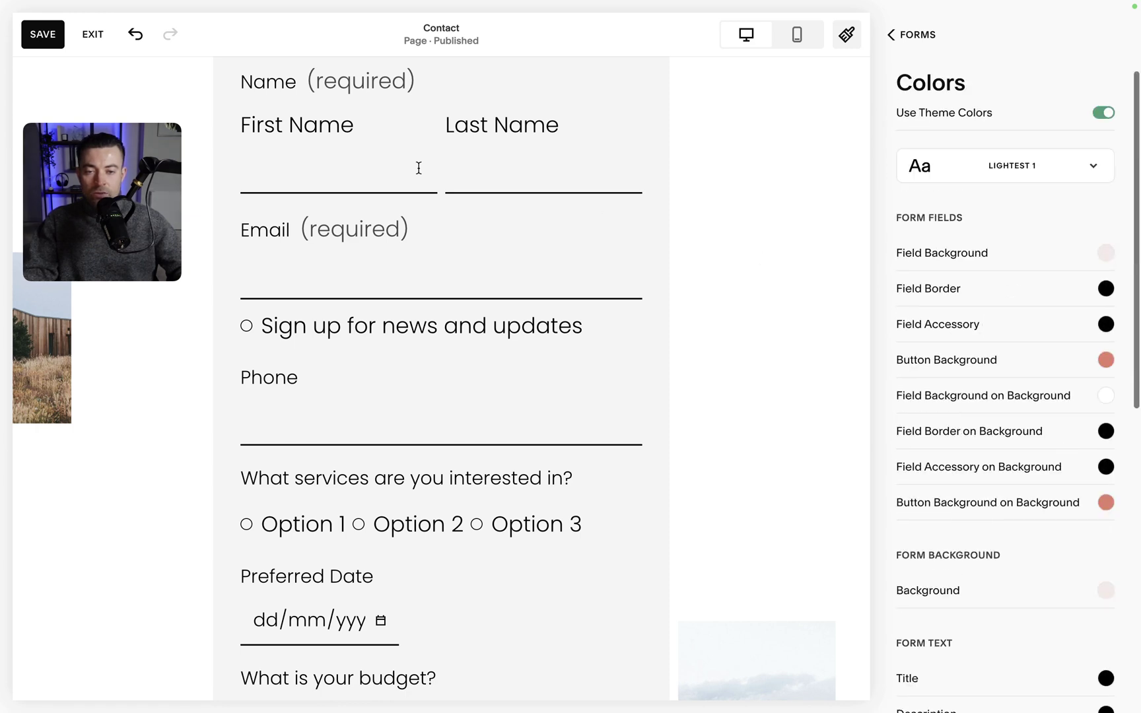
left_click(946, 34)
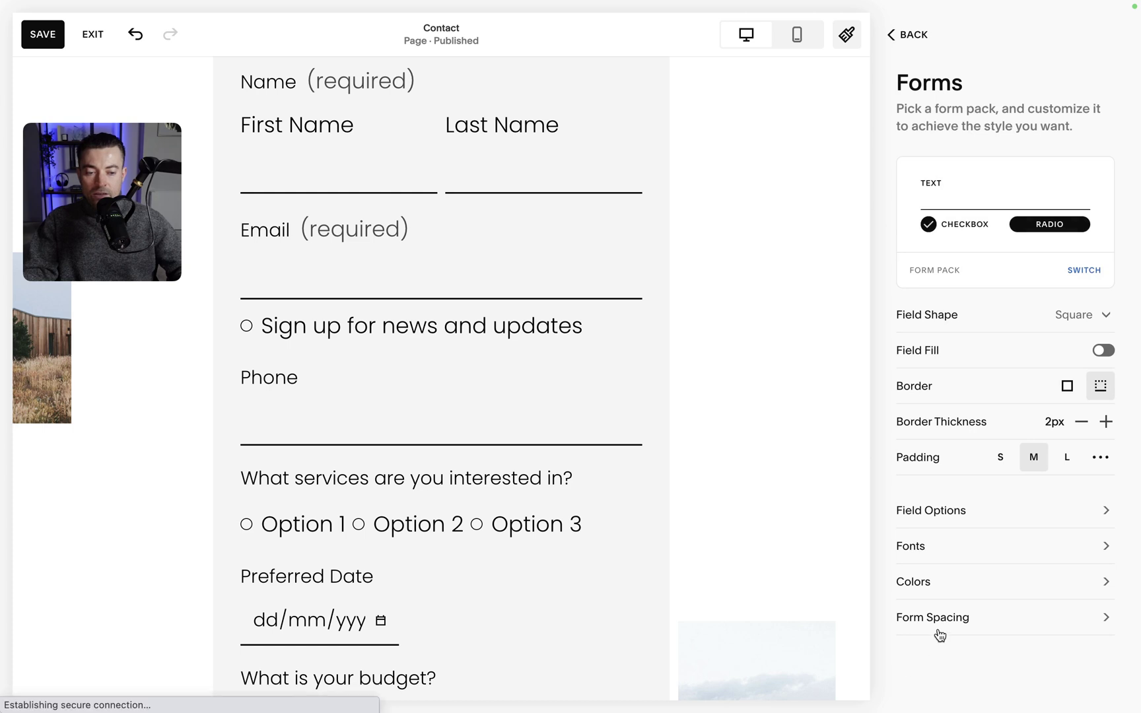
left_click(939, 634)
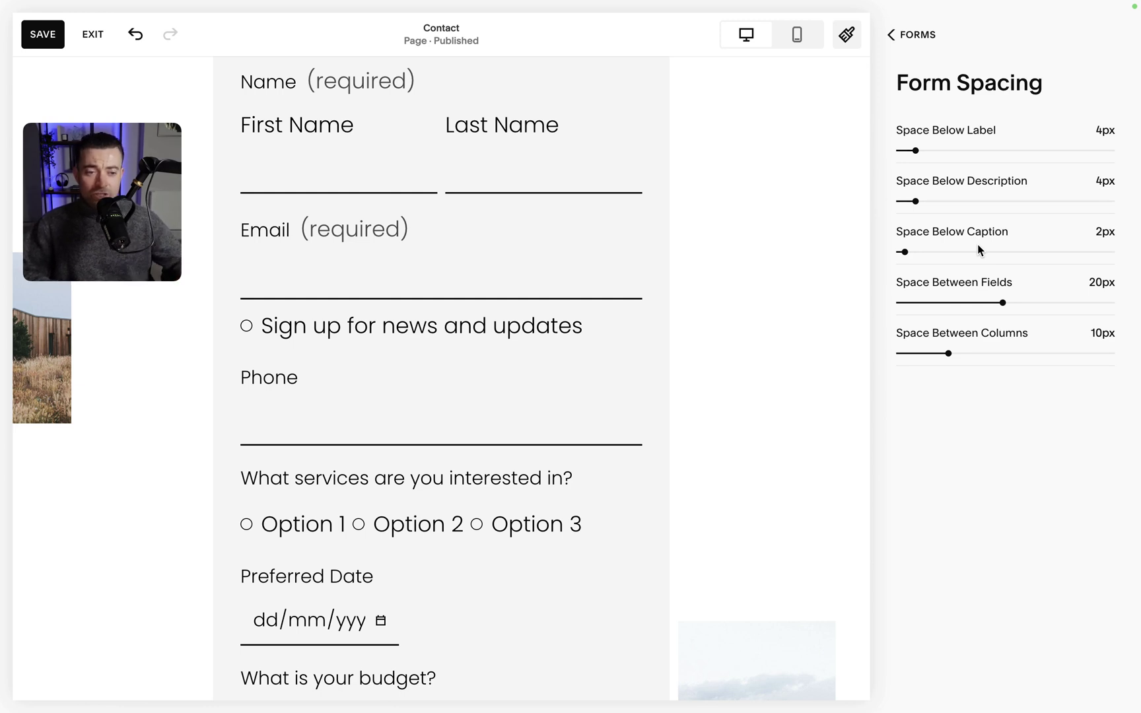
left_click(908, 52)
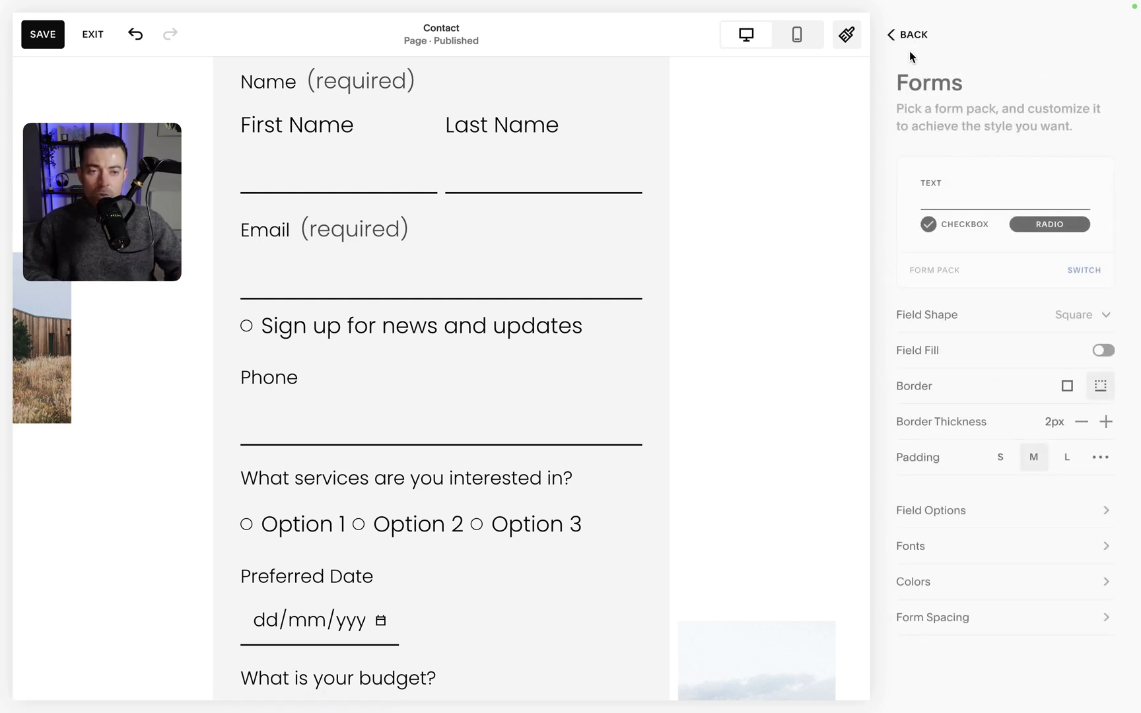
left_click(891, 35)
Step: Save the form style changes and exit the editor to preview the Contact page
left_click(56, 39)
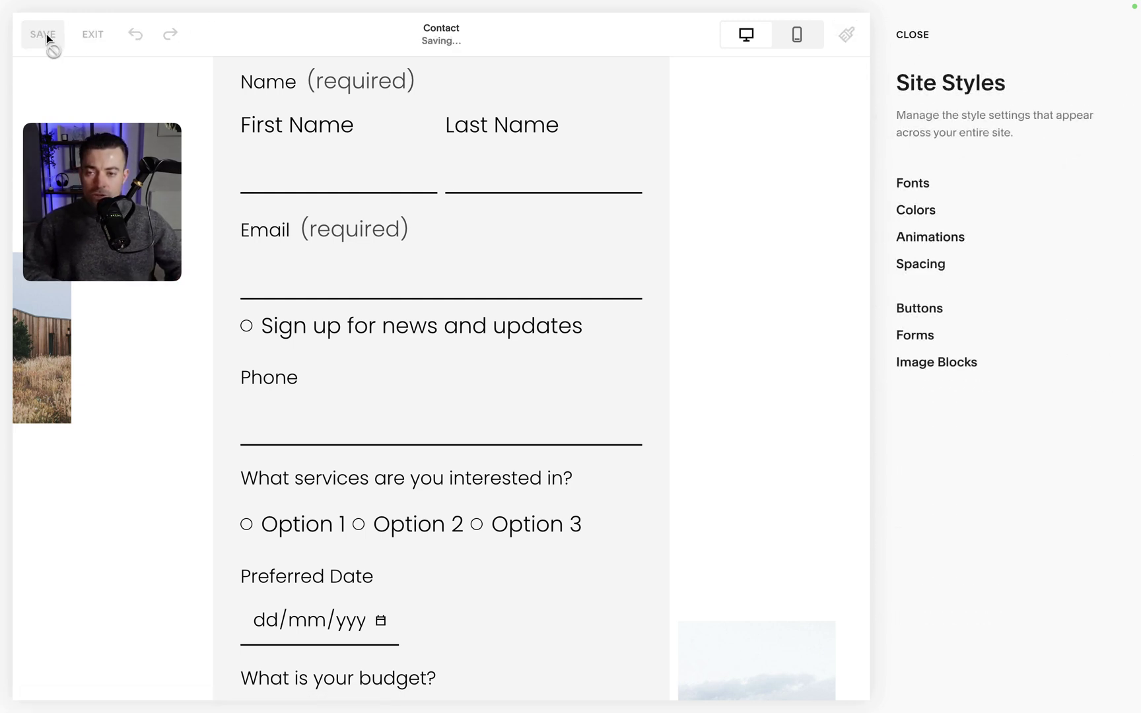
left_click(92, 41)
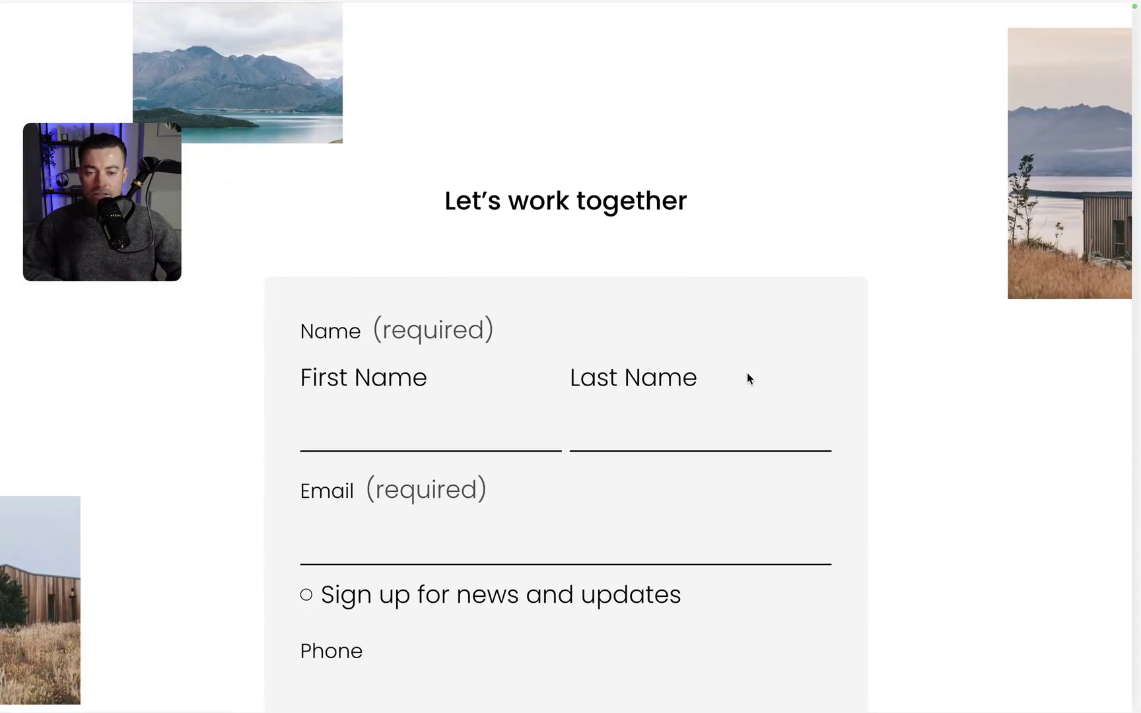
scroll(747, 374, "down", 5)
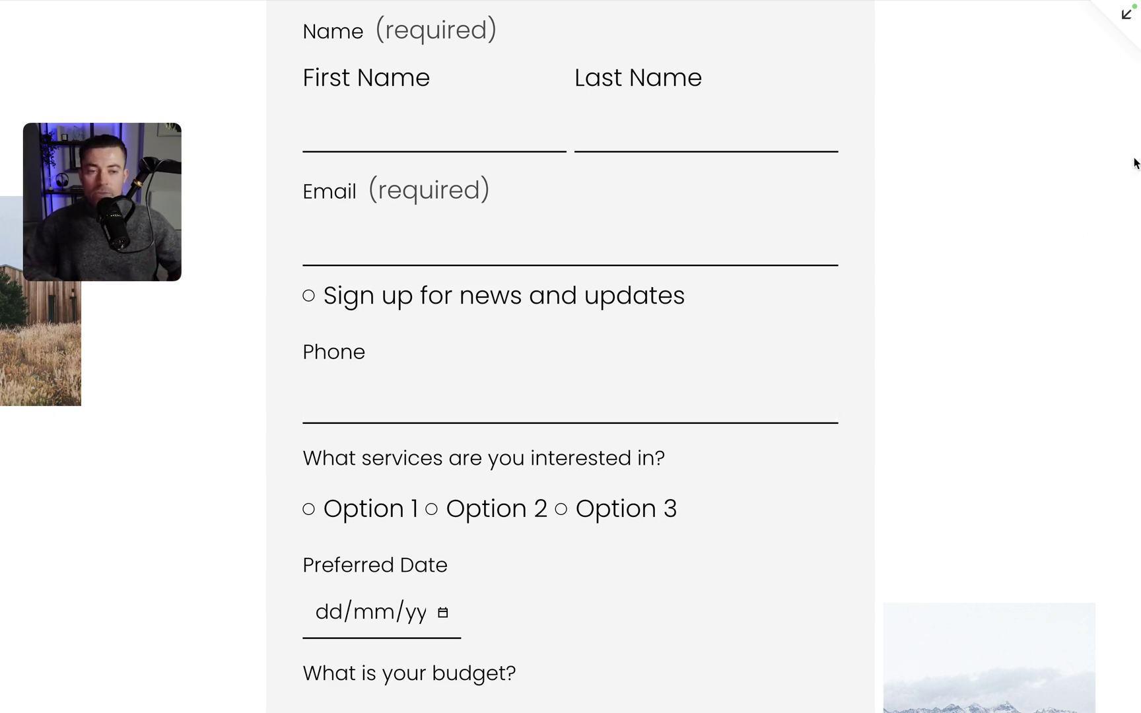
Step: Close the fullscreen preview and reopen the Forms settings under Site Styles
left_click(1131, 30)
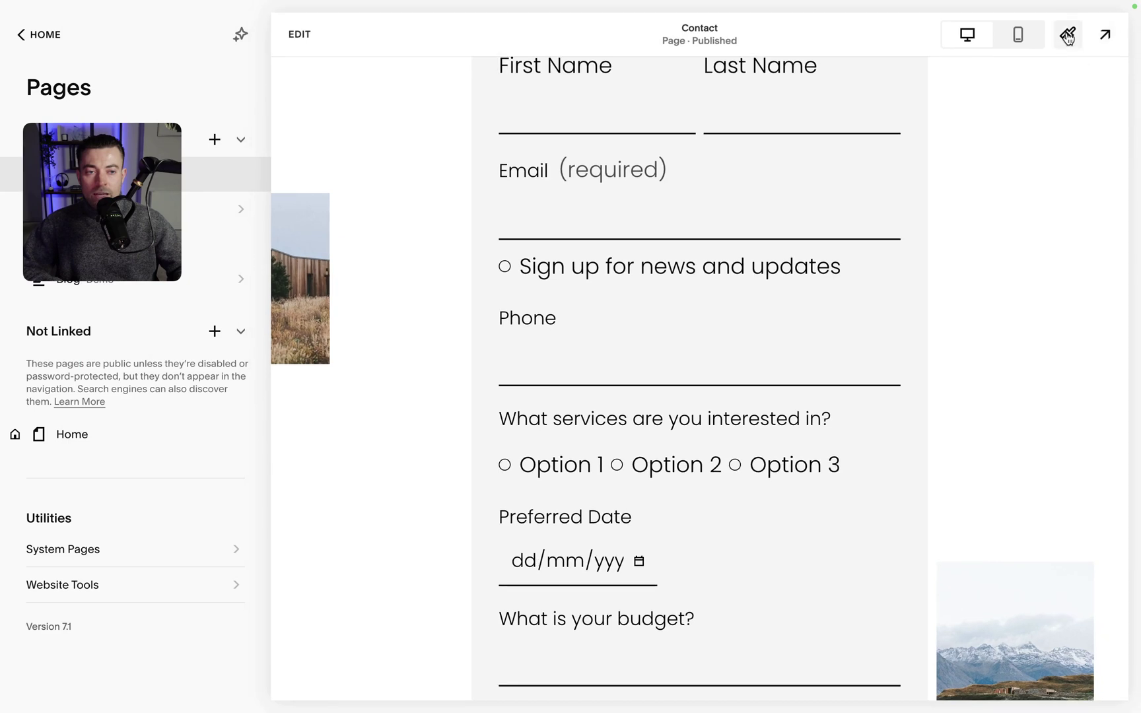
left_click(1065, 33)
left_click(923, 336)
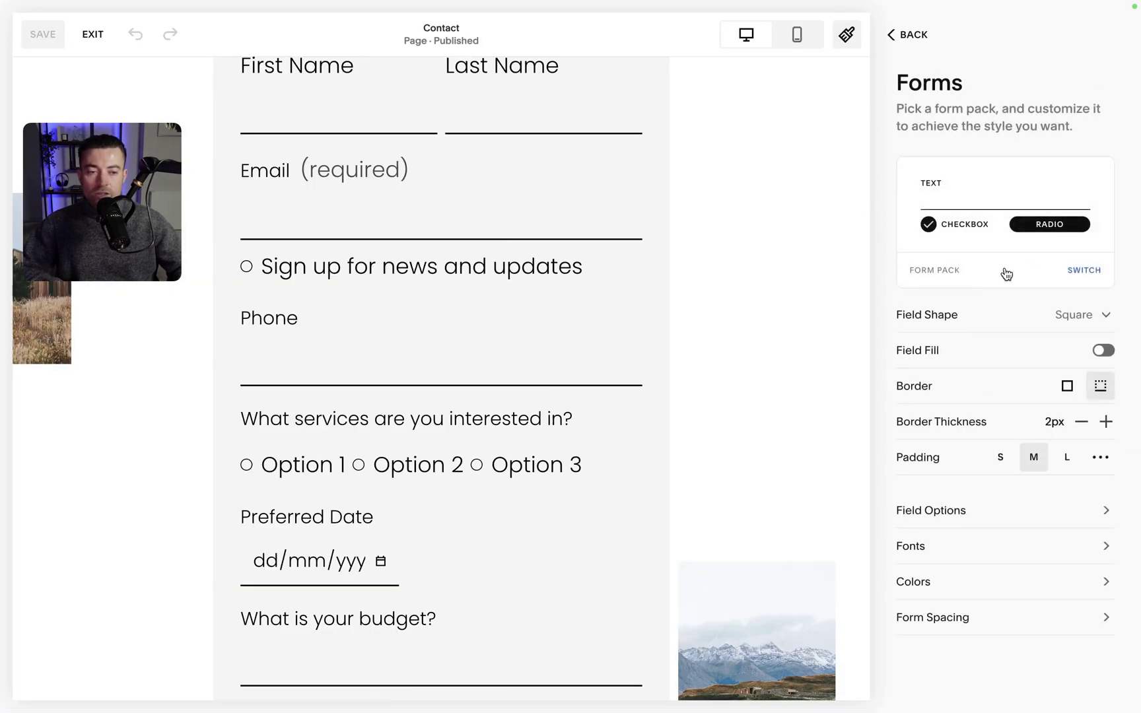